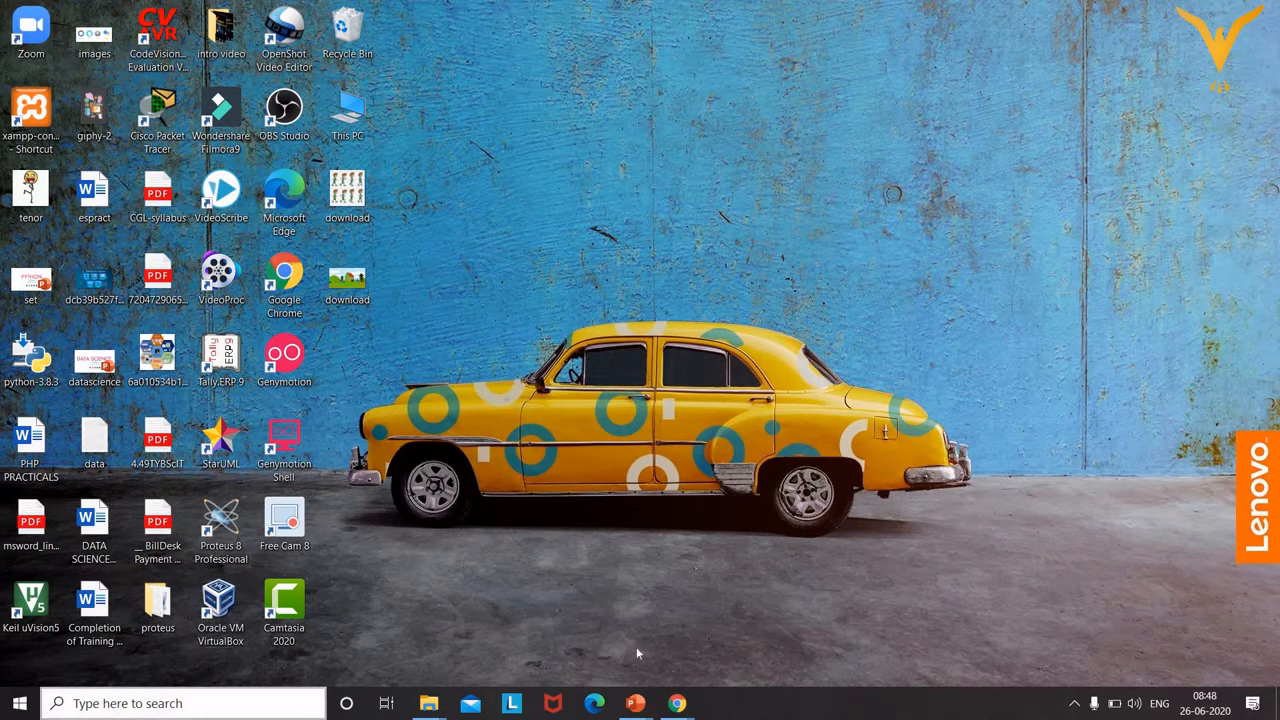
Bring the empty Presentation4 PowerPoint window to the front from its taskbar preview.
{"action": "mouse_move", "coordinate": [638, 700]}
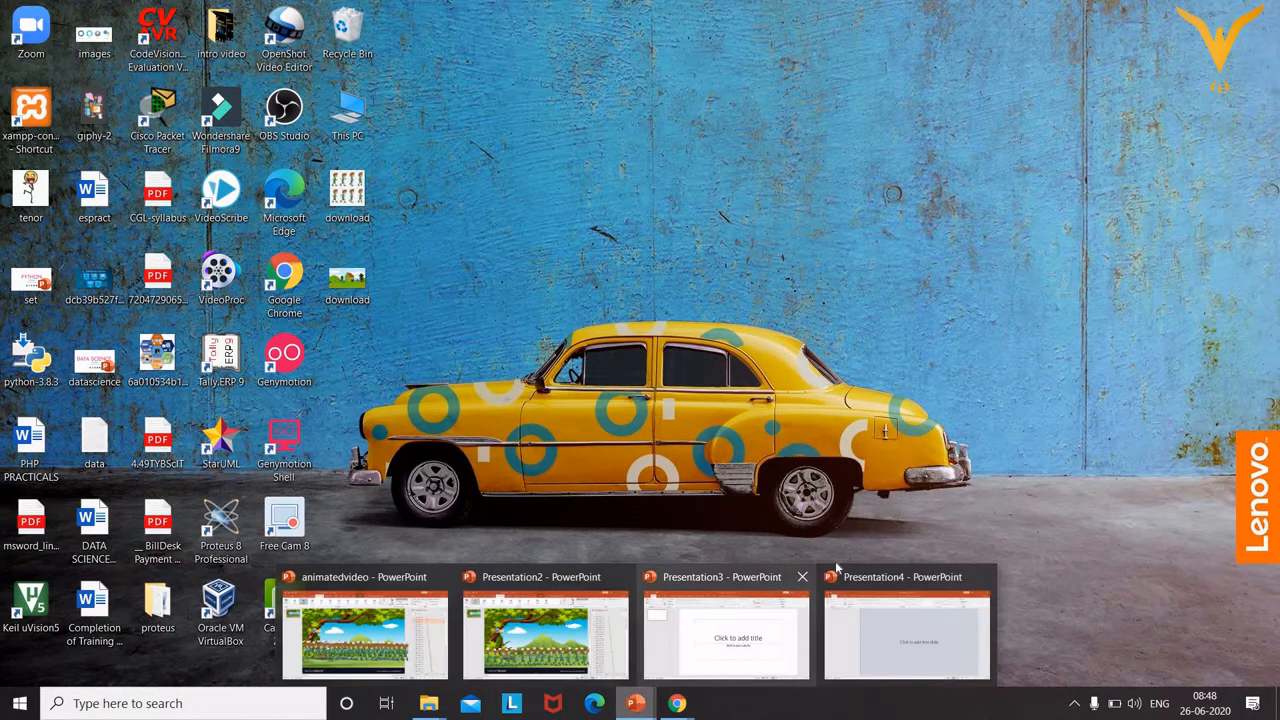
{"action": "left_click", "coordinate": [897, 625]}
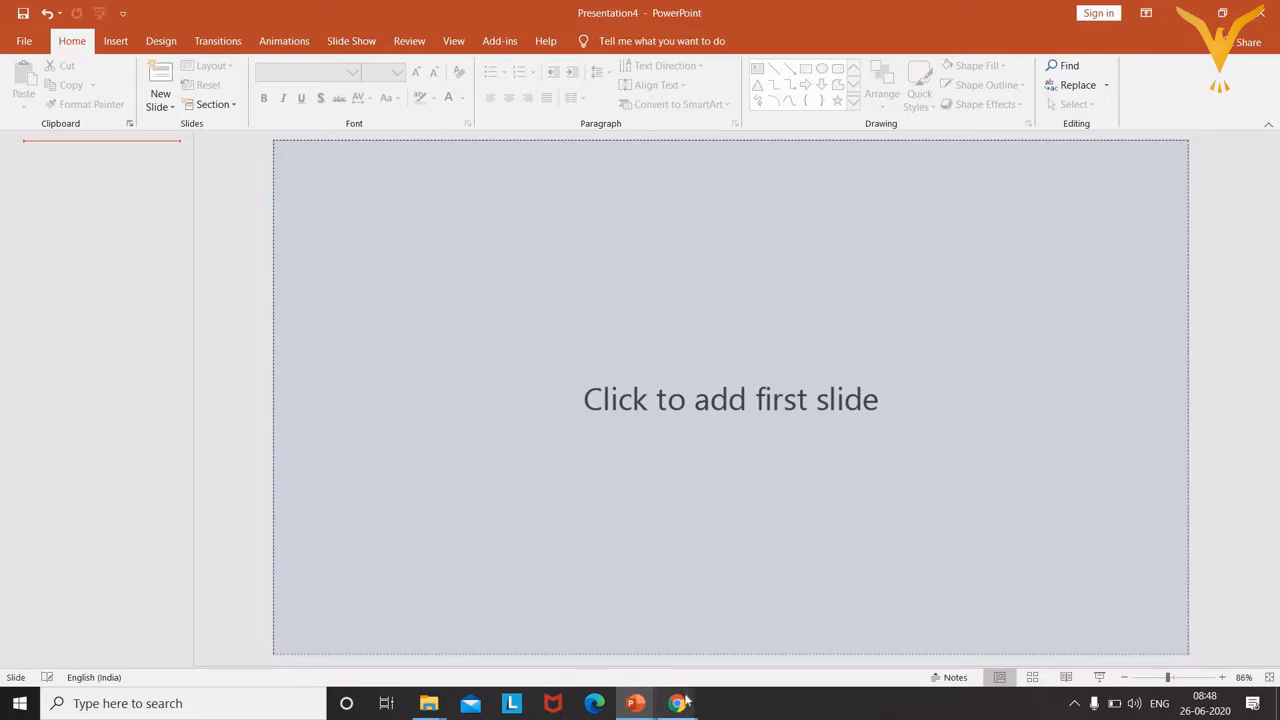
{"action": "mouse_move", "coordinate": [685, 703]}
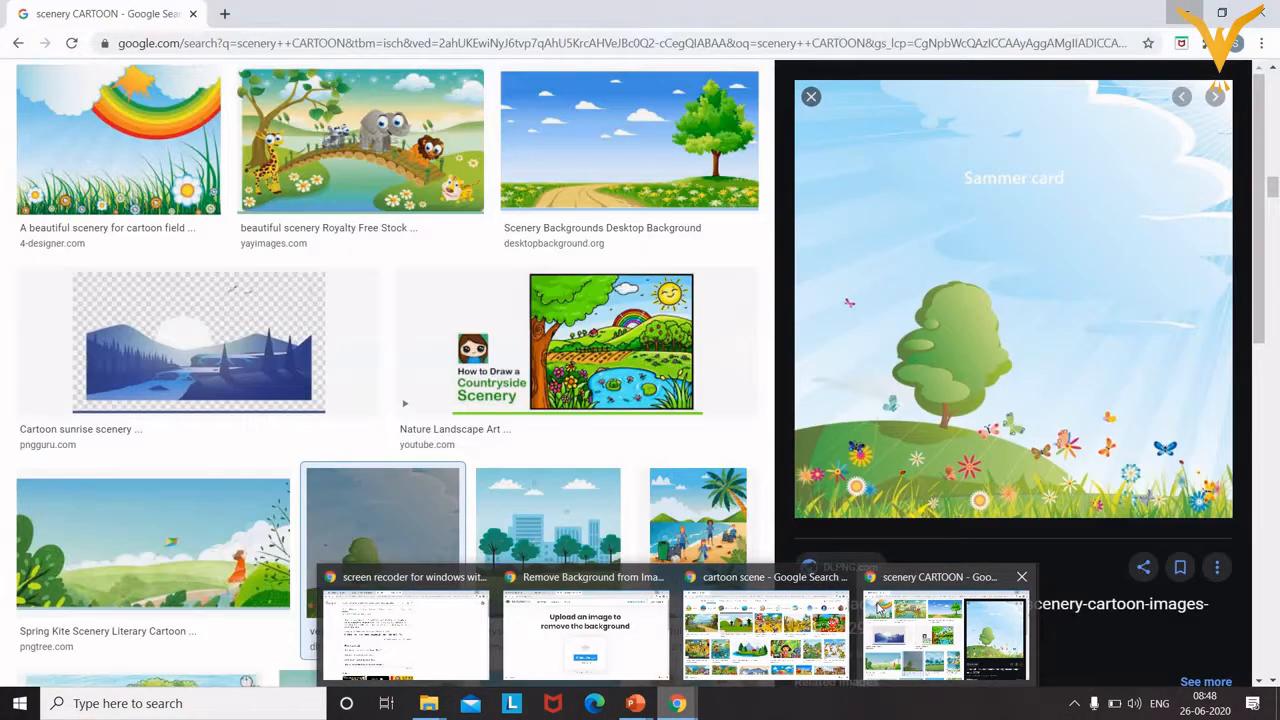
Save the cartoon pond-and-trees scenery from the Google Images results to the Desktop as images.jpg.
{"action": "left_click", "coordinate": [879, 607]}
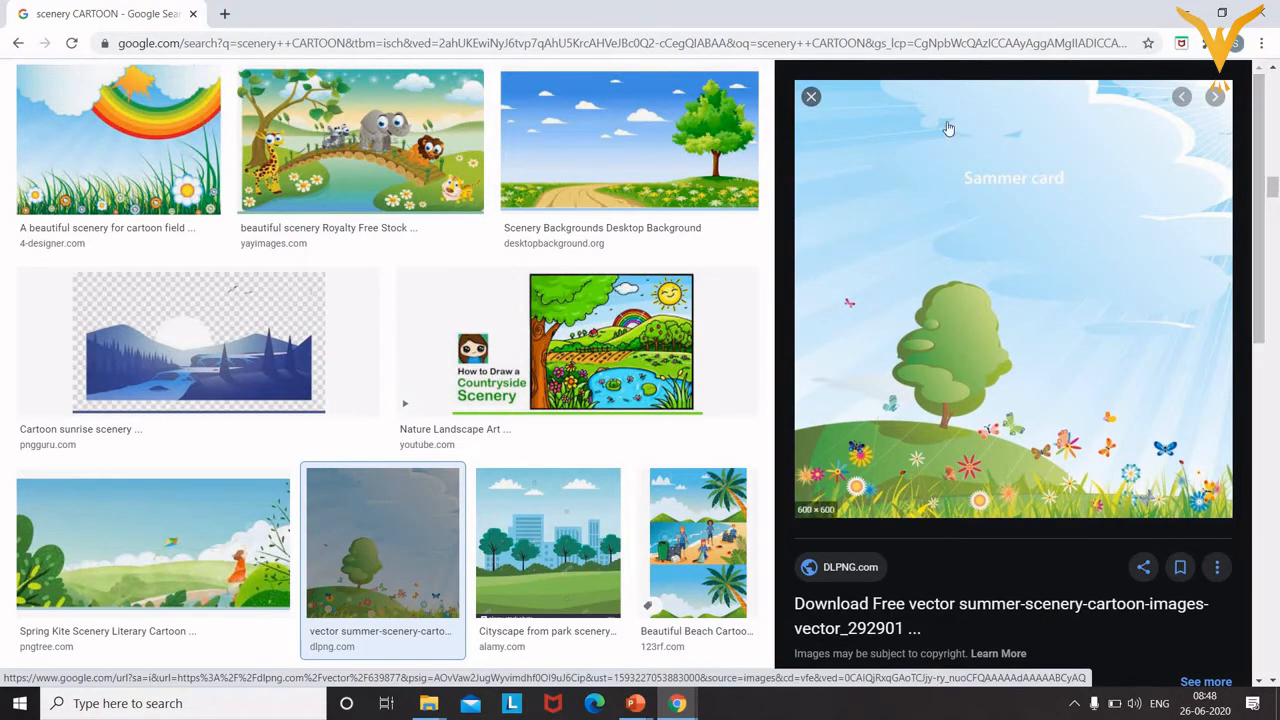
{"action": "left_click", "coordinate": [810, 98]}
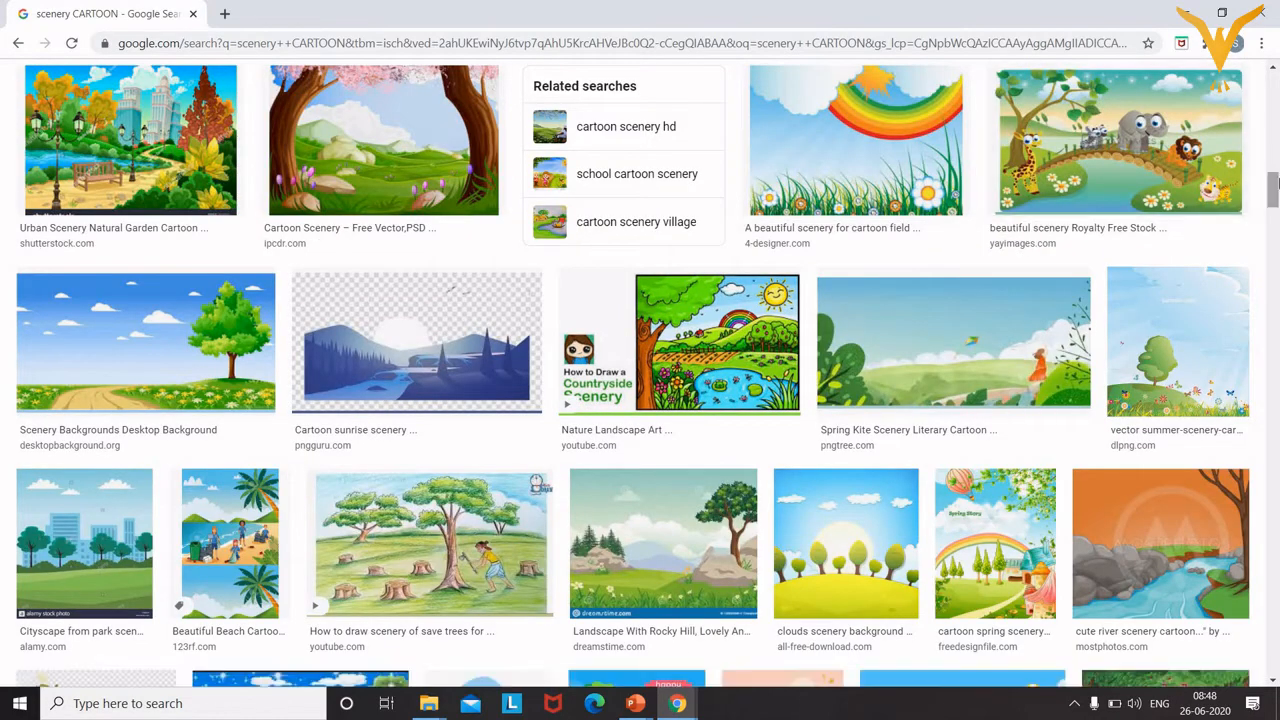
{"action": "left_click", "coordinate": [1274, 147]}
{"action": "scroll", "coordinate": [1274, 147], "scroll_direction": "up", "scroll_amount": 1}
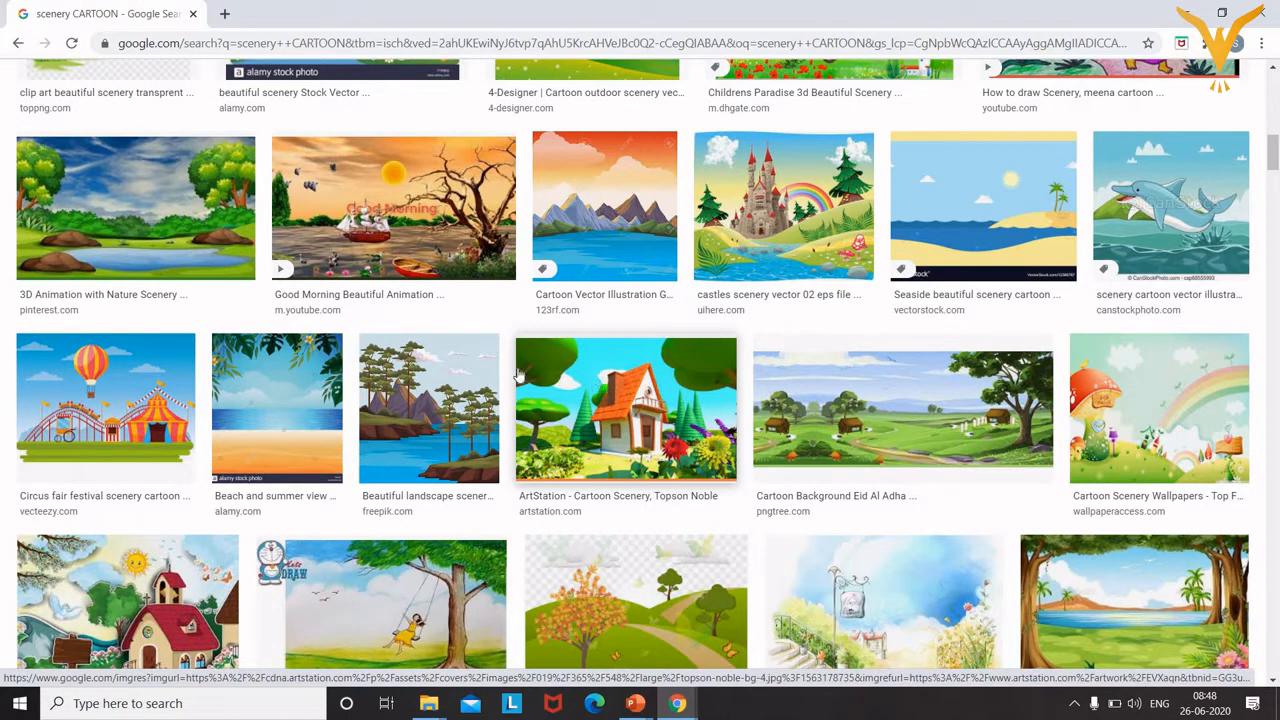
{"action": "right_click", "coordinate": [120, 214]}
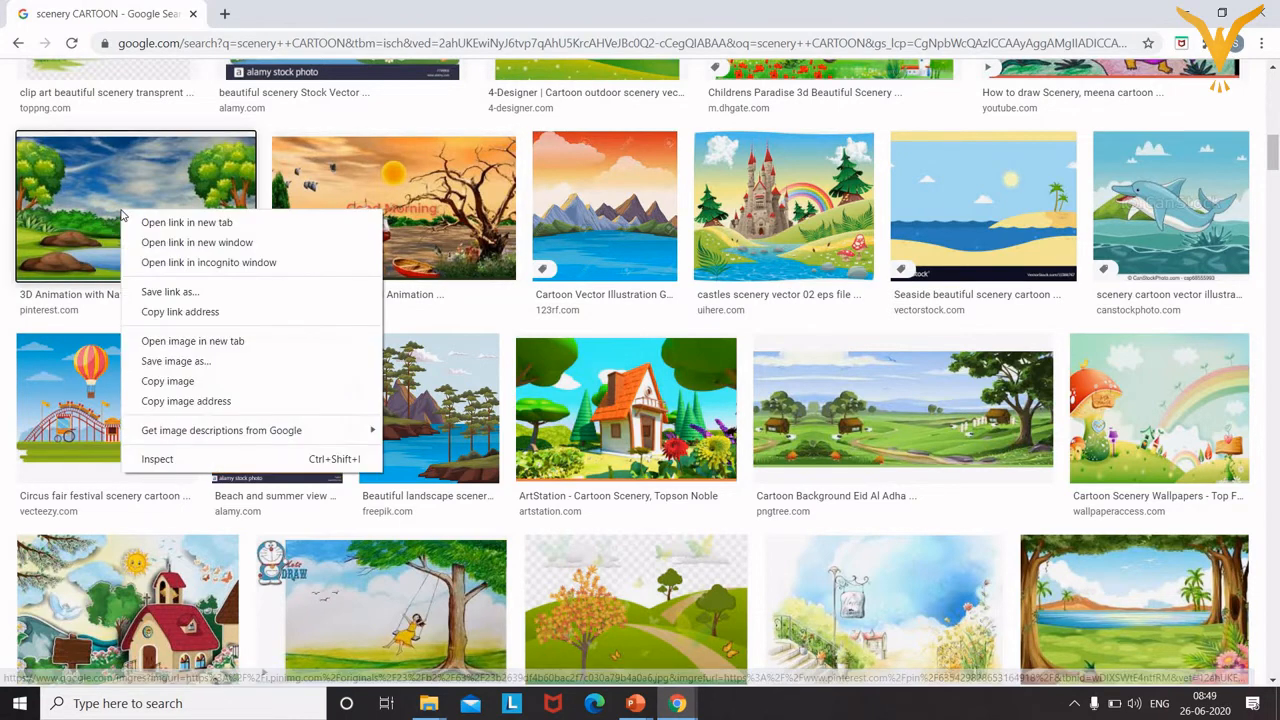
{"action": "left_click", "coordinate": [181, 371]}
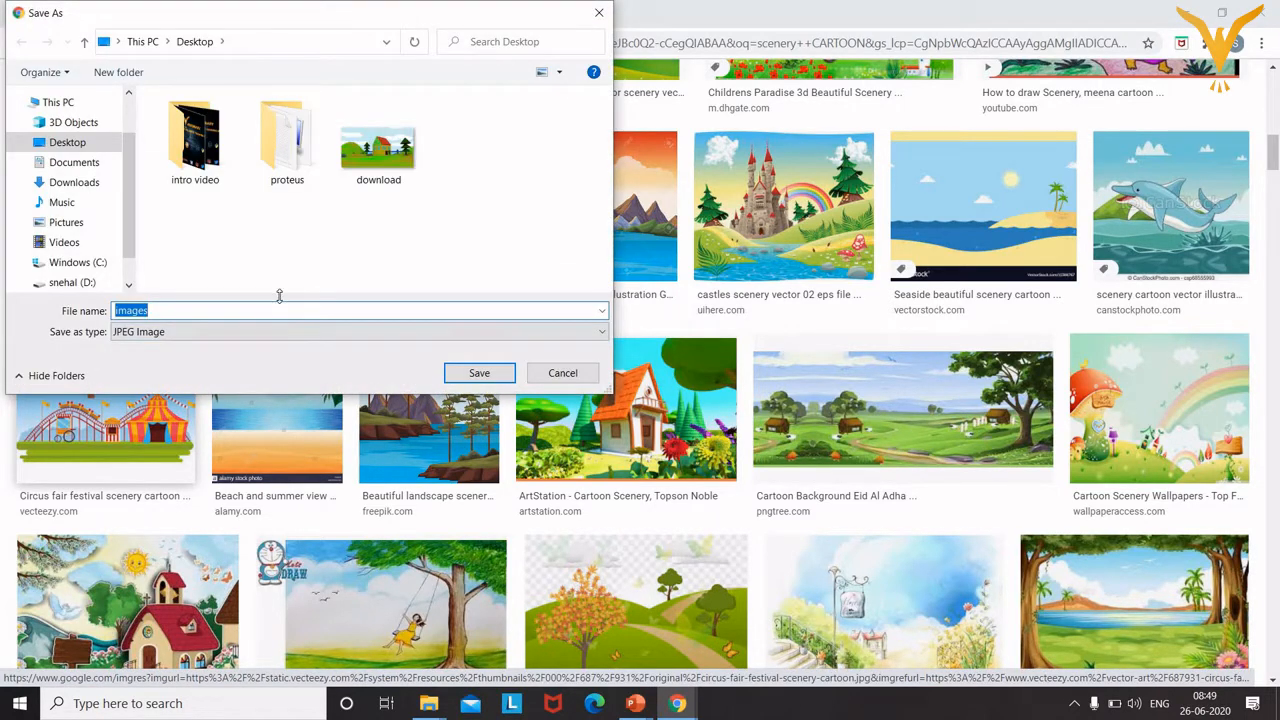
{"action": "left_click", "coordinate": [478, 372]}
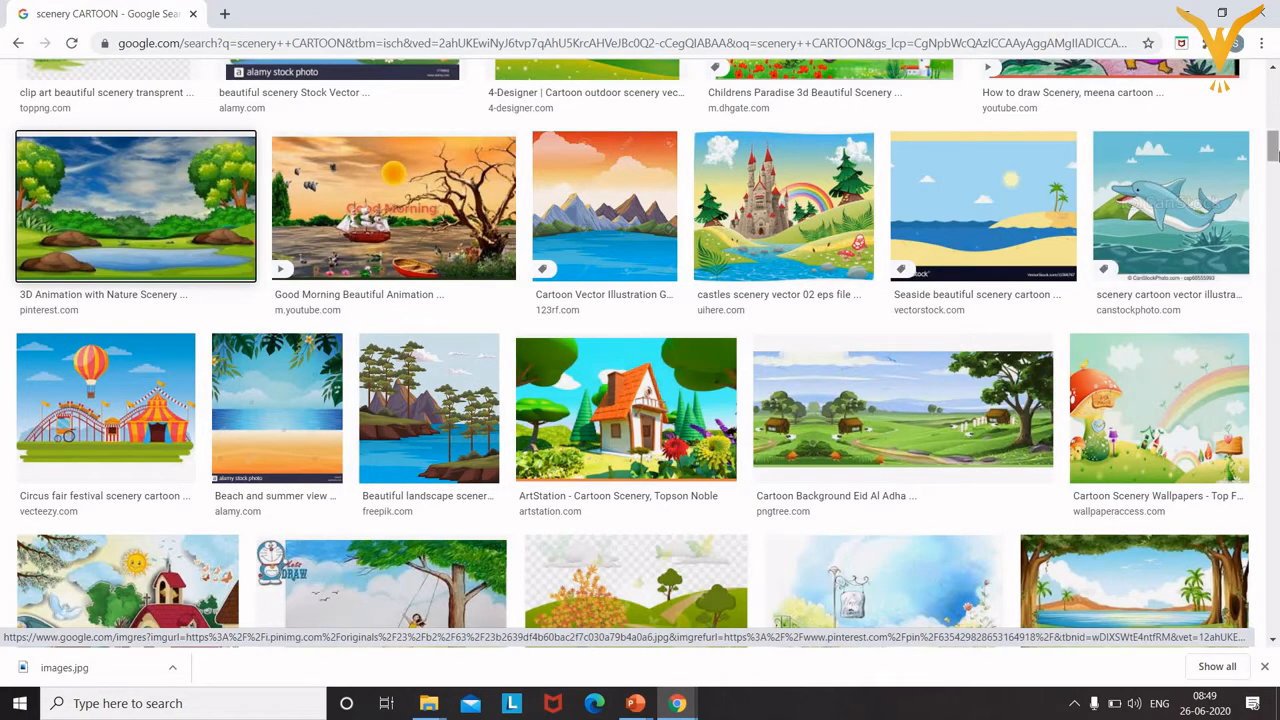
{"action": "left_click_drag", "start_coordinate": [1274, 148], "coordinate": [1274, 88]}
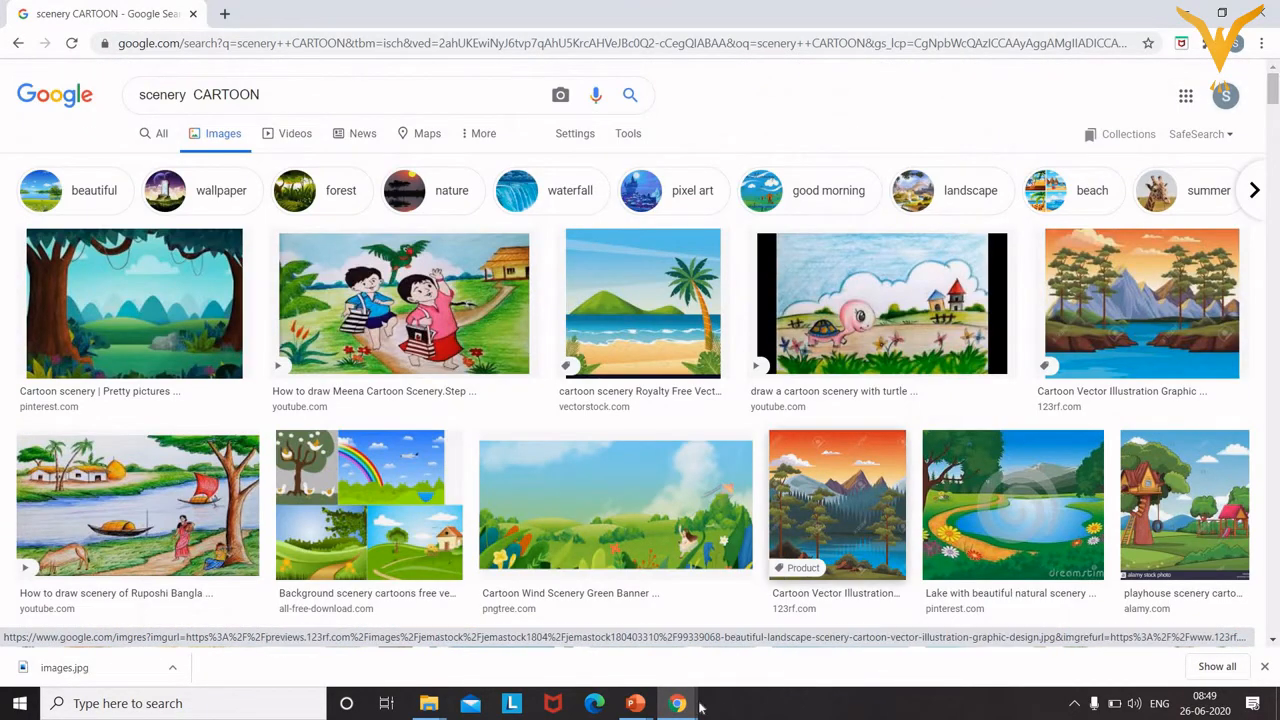
Replace the scenery query with a Google Images search for 'walking cartoon pose'.
{"action": "mouse_move", "coordinate": [672, 710]}
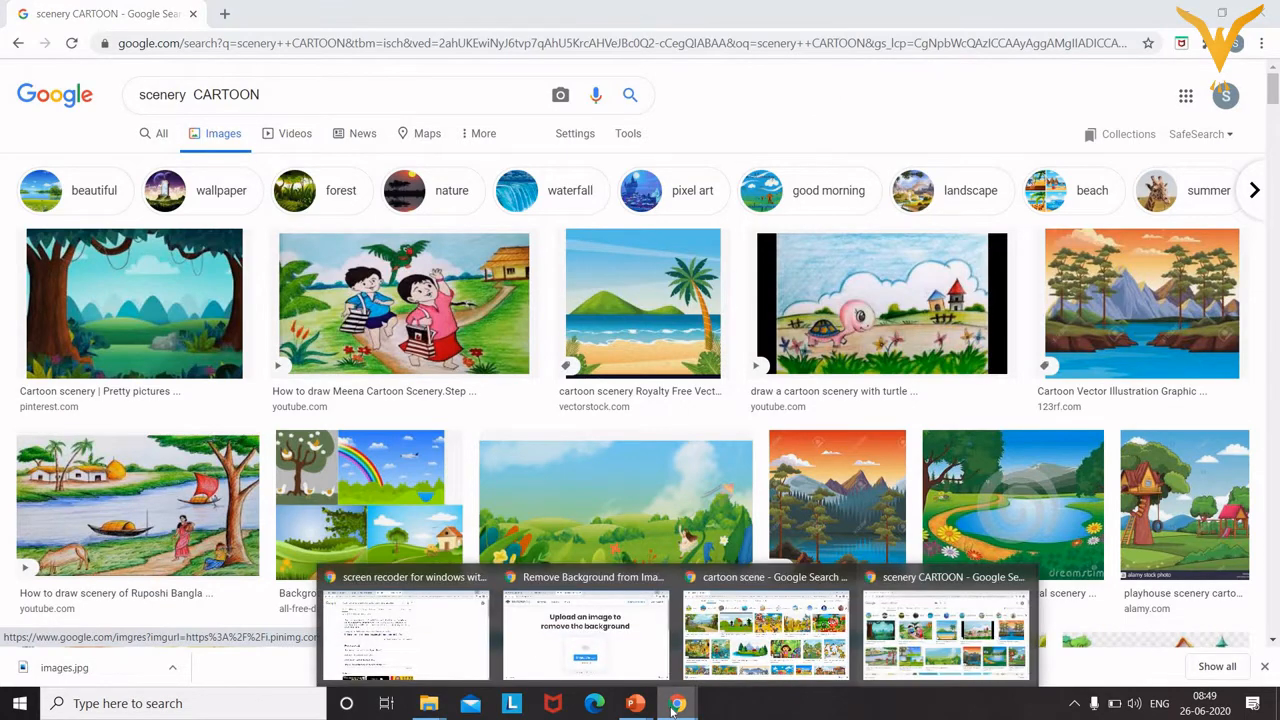
{"action": "left_click", "coordinate": [343, 101]}
{"action": "key", "text": "ctrl+shift+Left"}
{"action": "key", "text": "ctrl+shift+Left"}
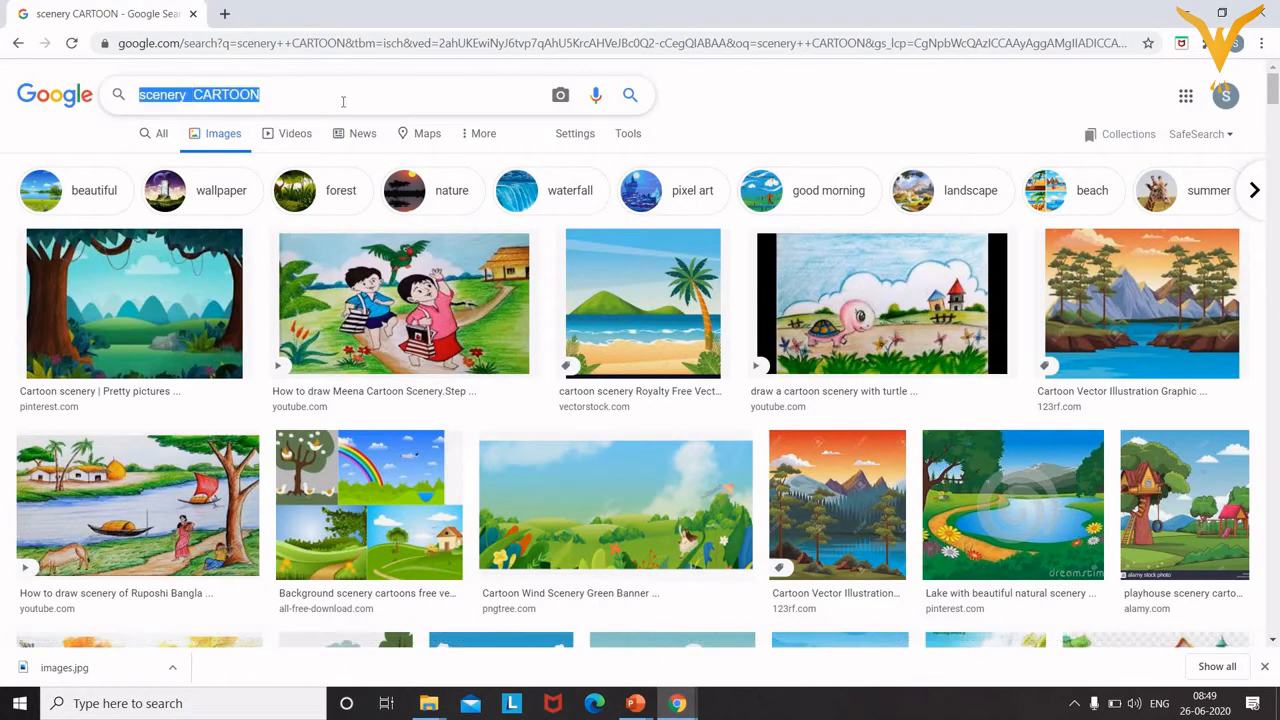
{"action": "key", "text": "BackSpace"}
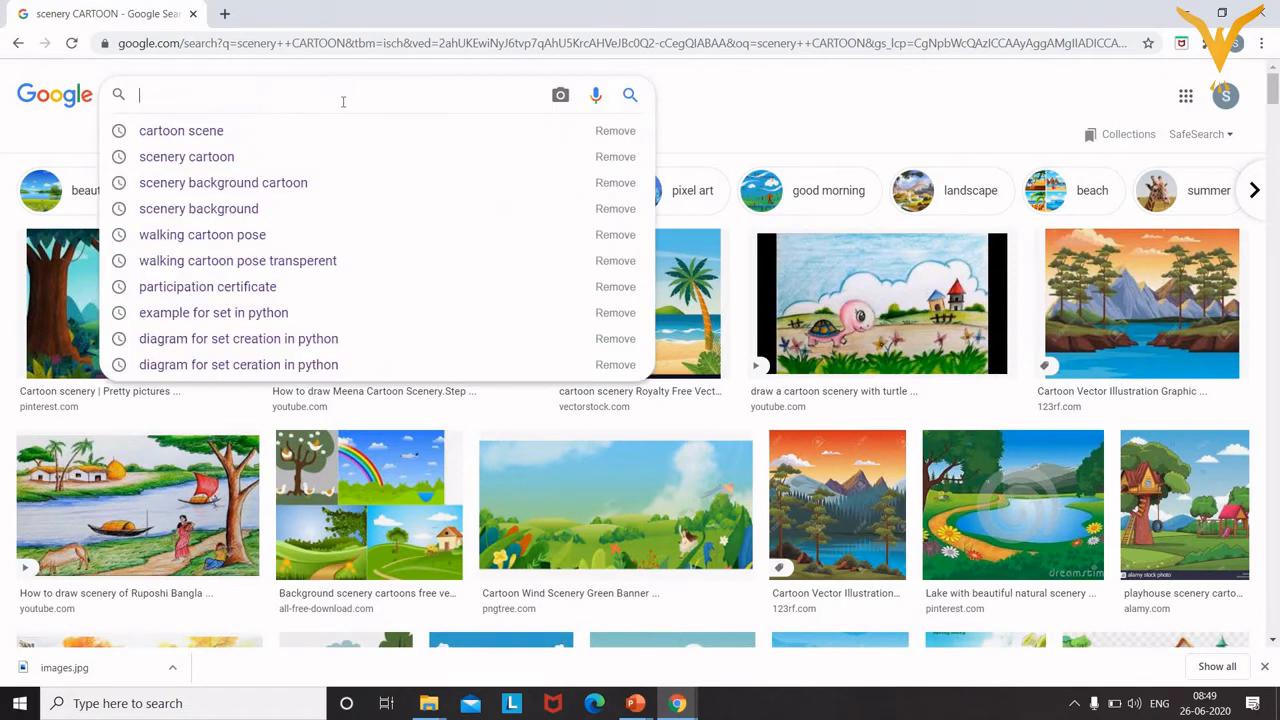
{"action": "left_click", "coordinate": [272, 237]}
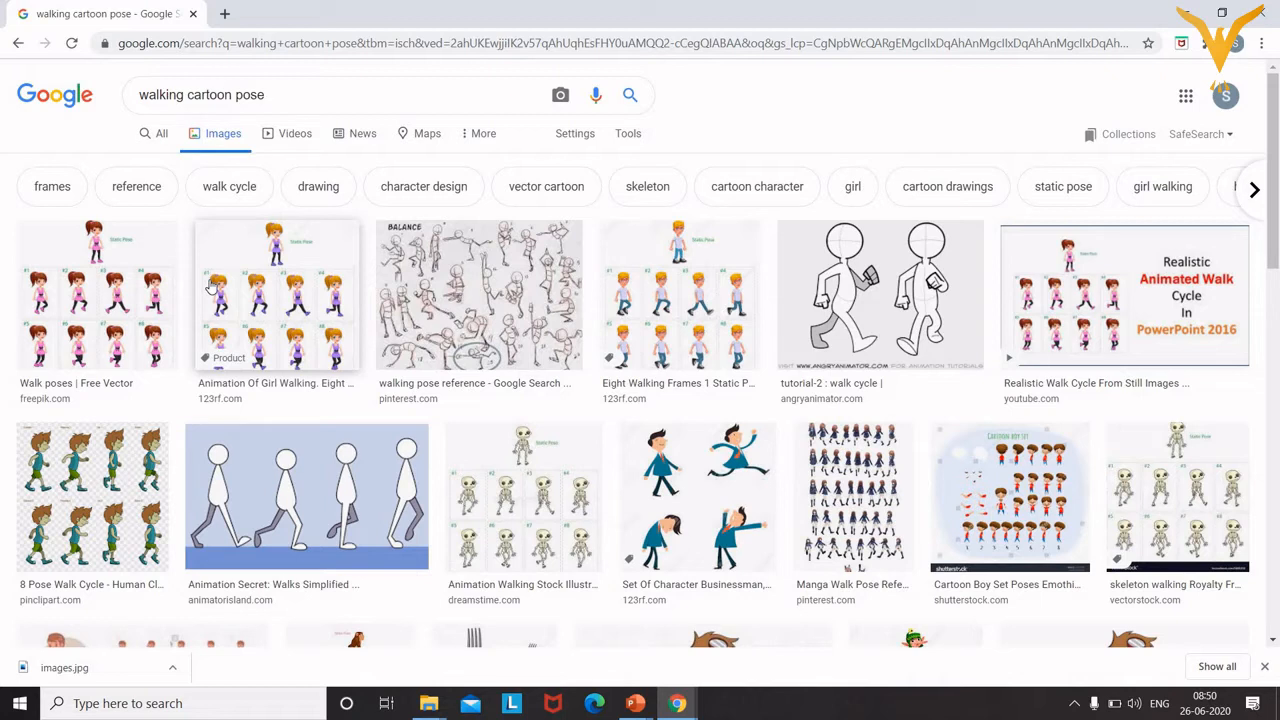
Open the preview of the 8 Pose Walk Cycle sprite sheet in the image results.
{"action": "left_click", "coordinate": [58, 492]}
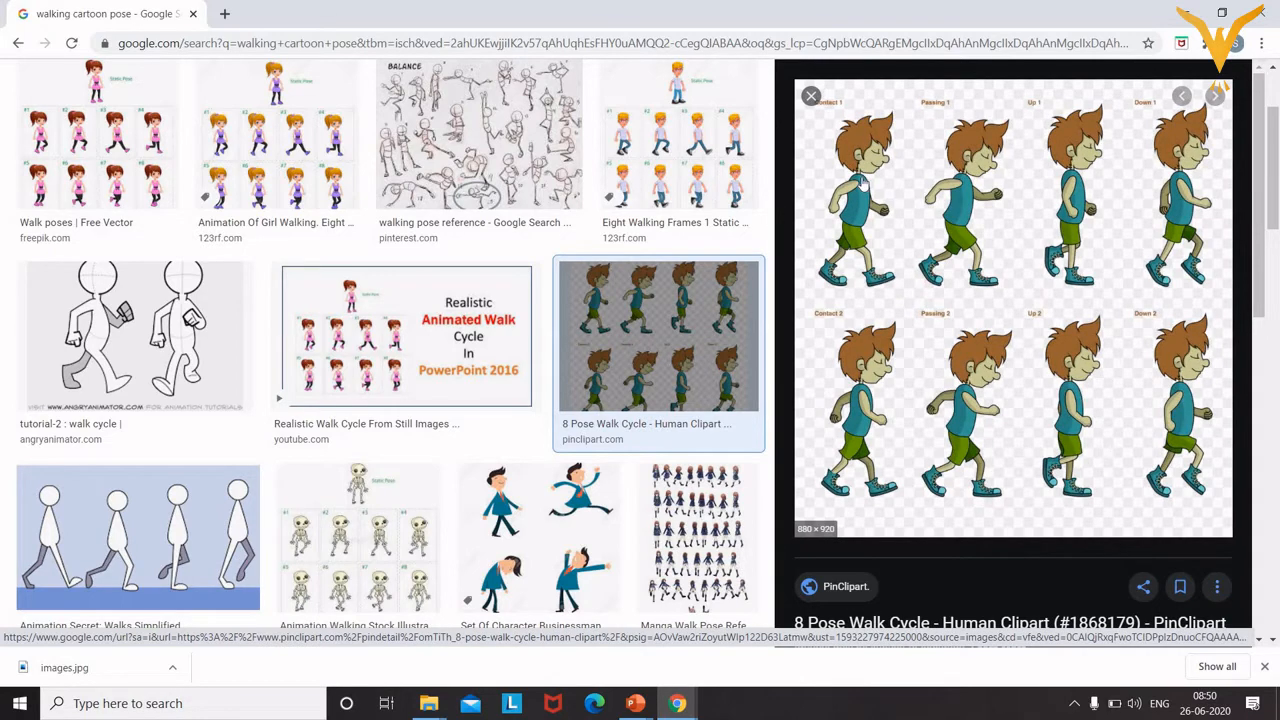
{"action": "left_click", "coordinate": [862, 185]}
{"action": "right_click", "coordinate": [861, 181]}
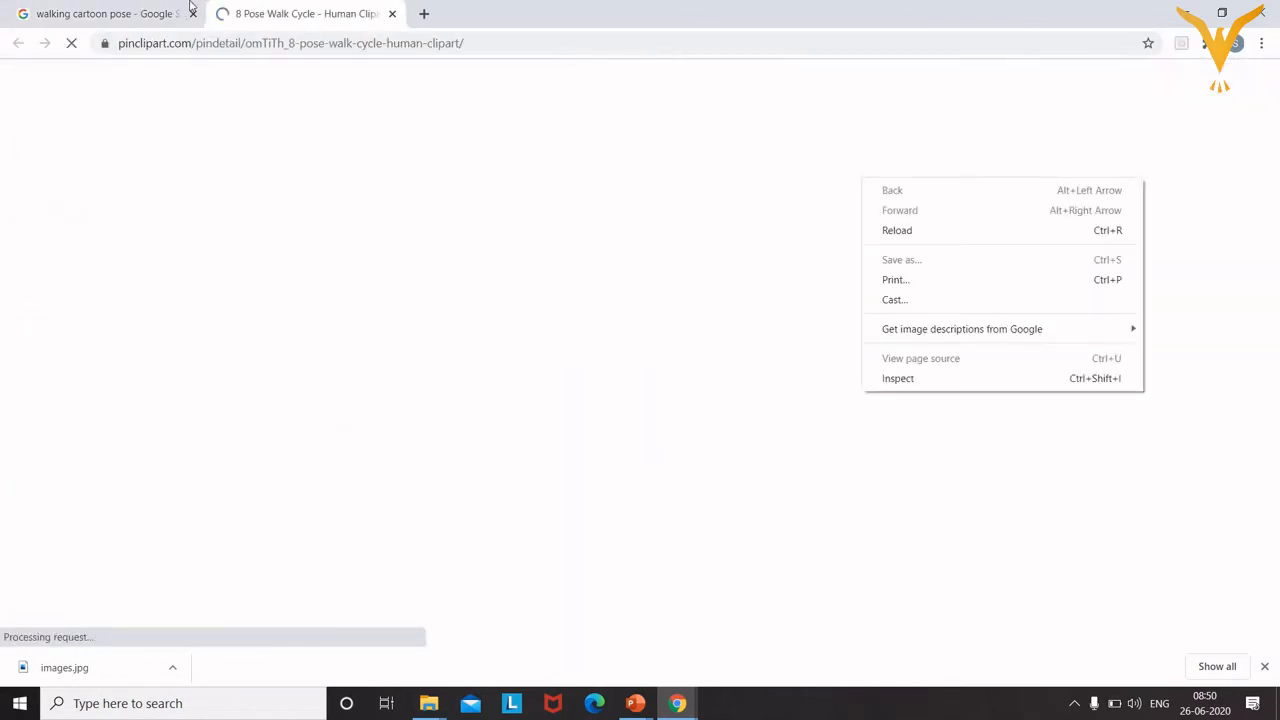
{"action": "left_click", "coordinate": [106, 9]}
{"action": "left_click", "coordinate": [106, 9]}
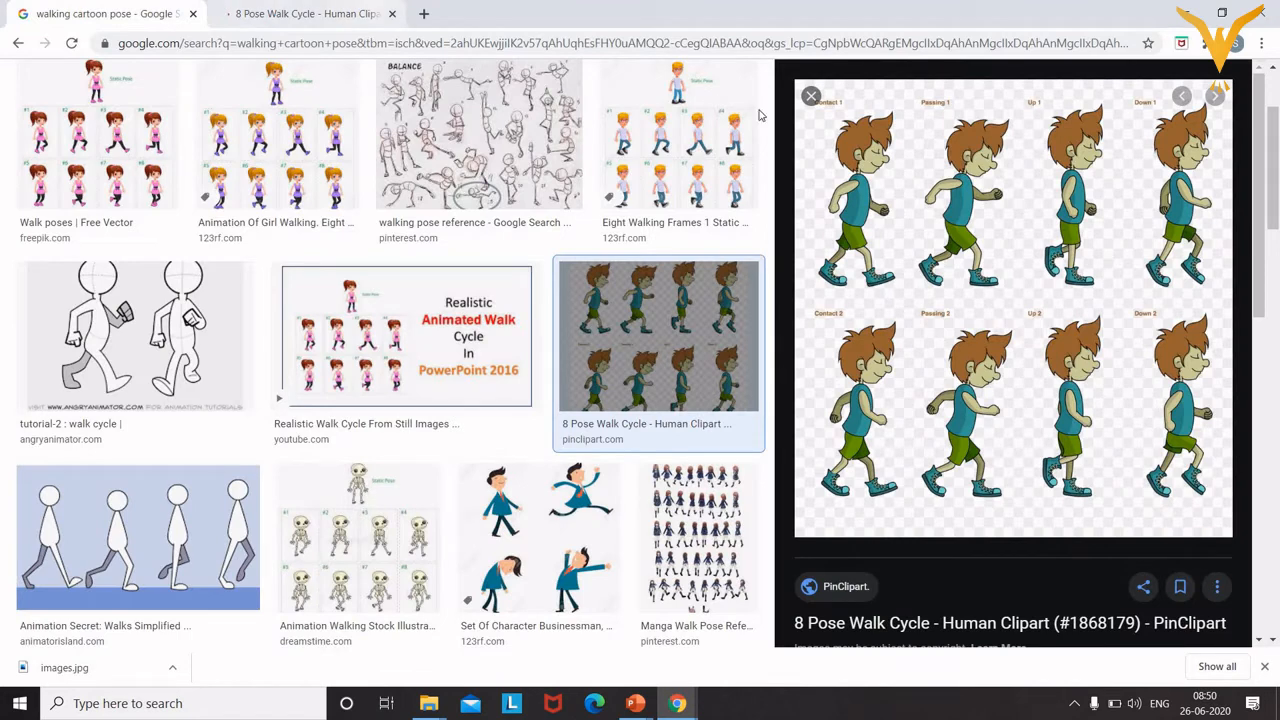
Save the walk cycle sprite sheet to the Desktop as WALK POSE.png.
{"action": "right_click", "coordinate": [877, 138]}
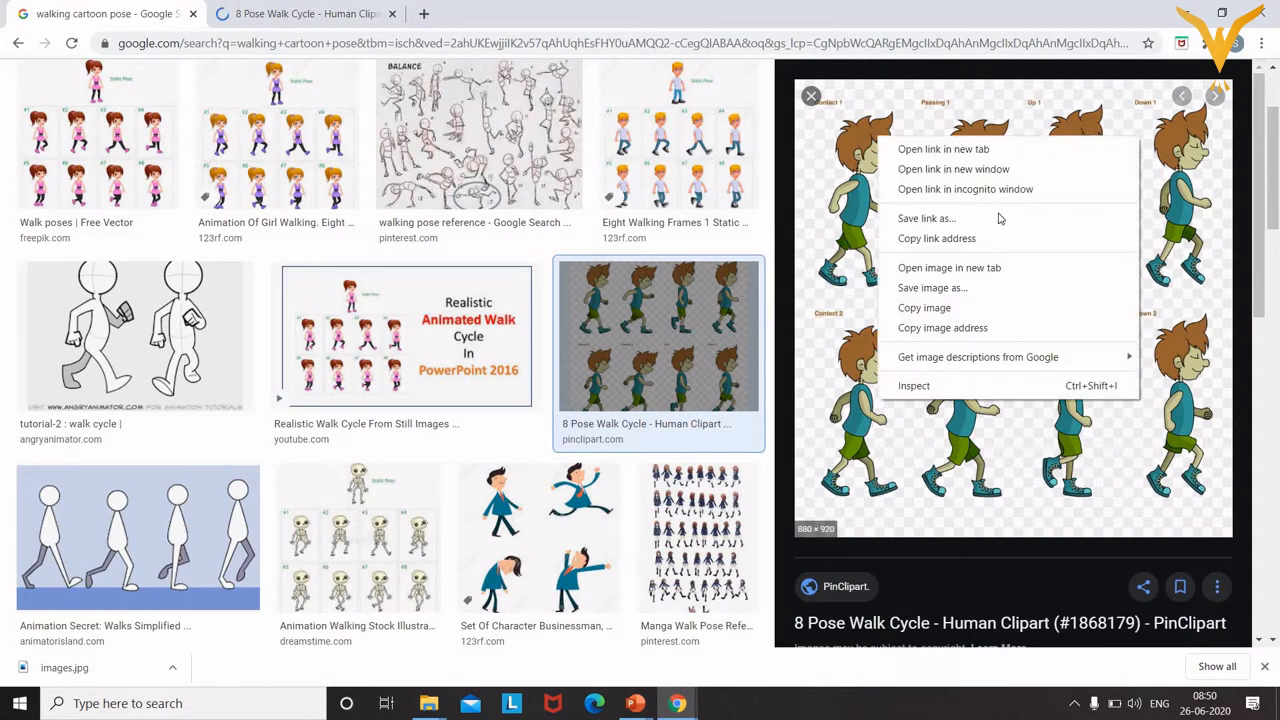
{"action": "left_click", "coordinate": [937, 289]}
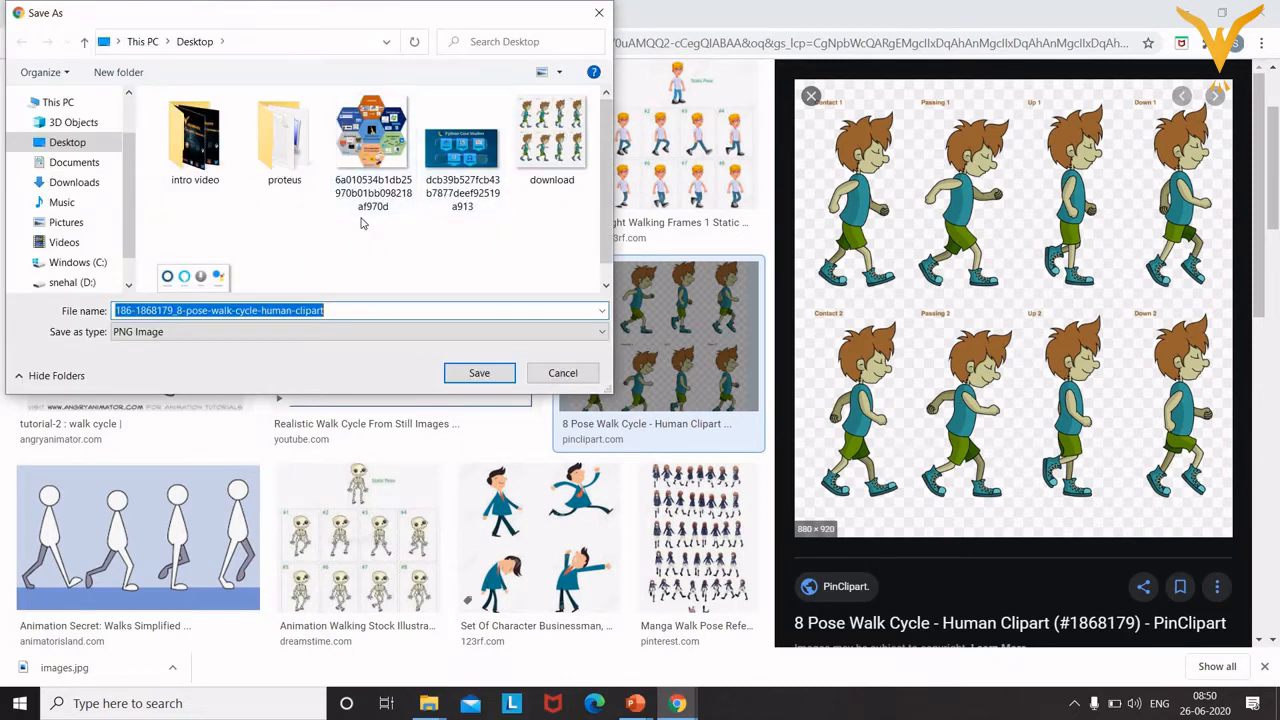
{"action": "type", "text": "WA"}
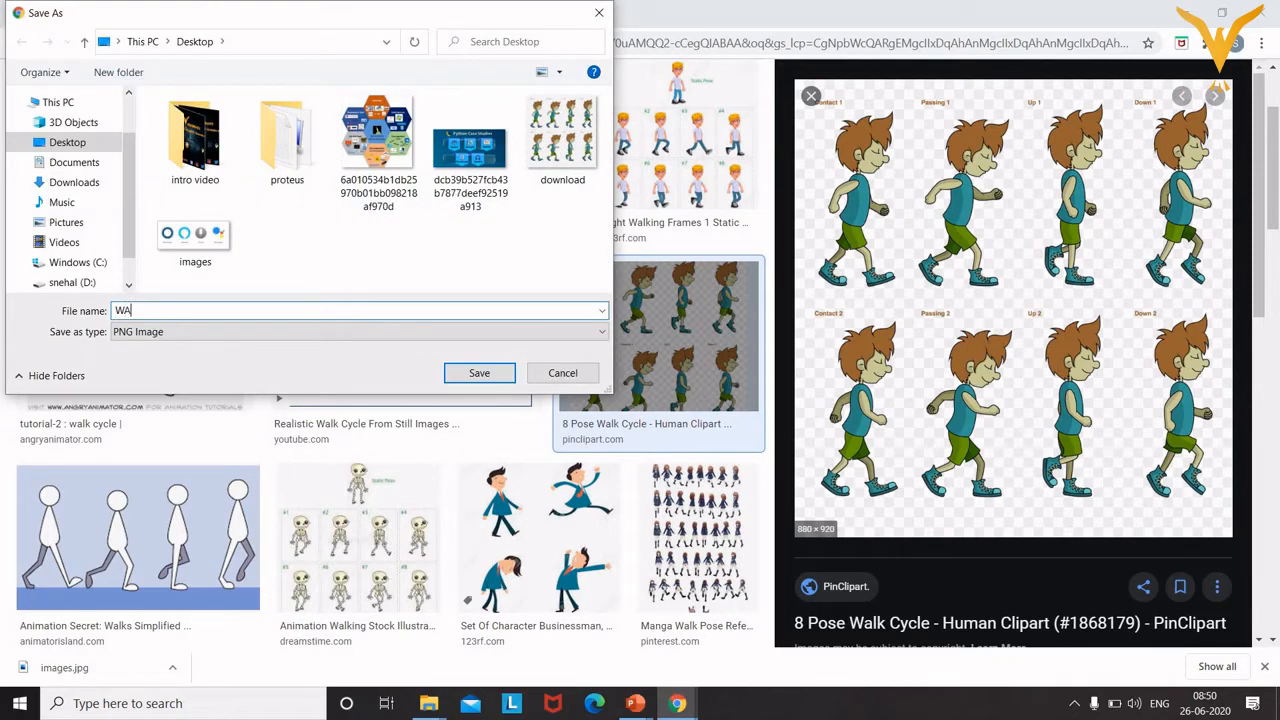
{"action": "type", "text": "LK POSE"}
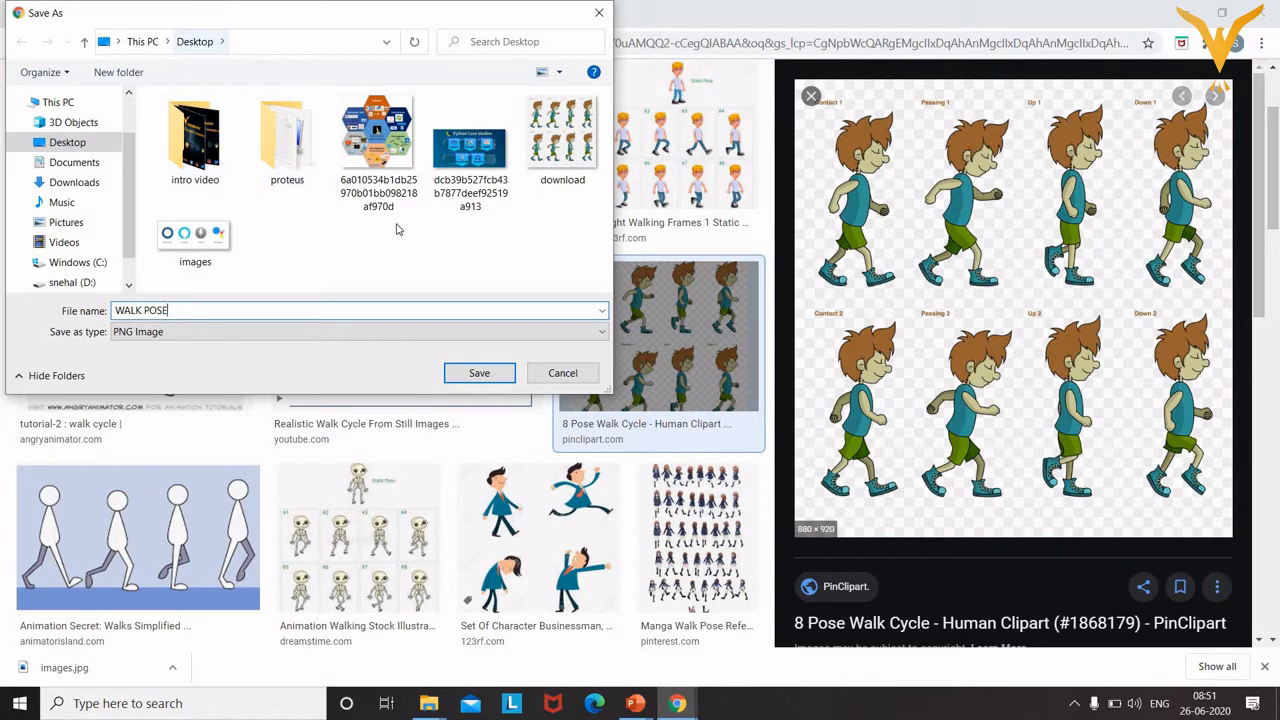
{"action": "left_click", "coordinate": [479, 372]}
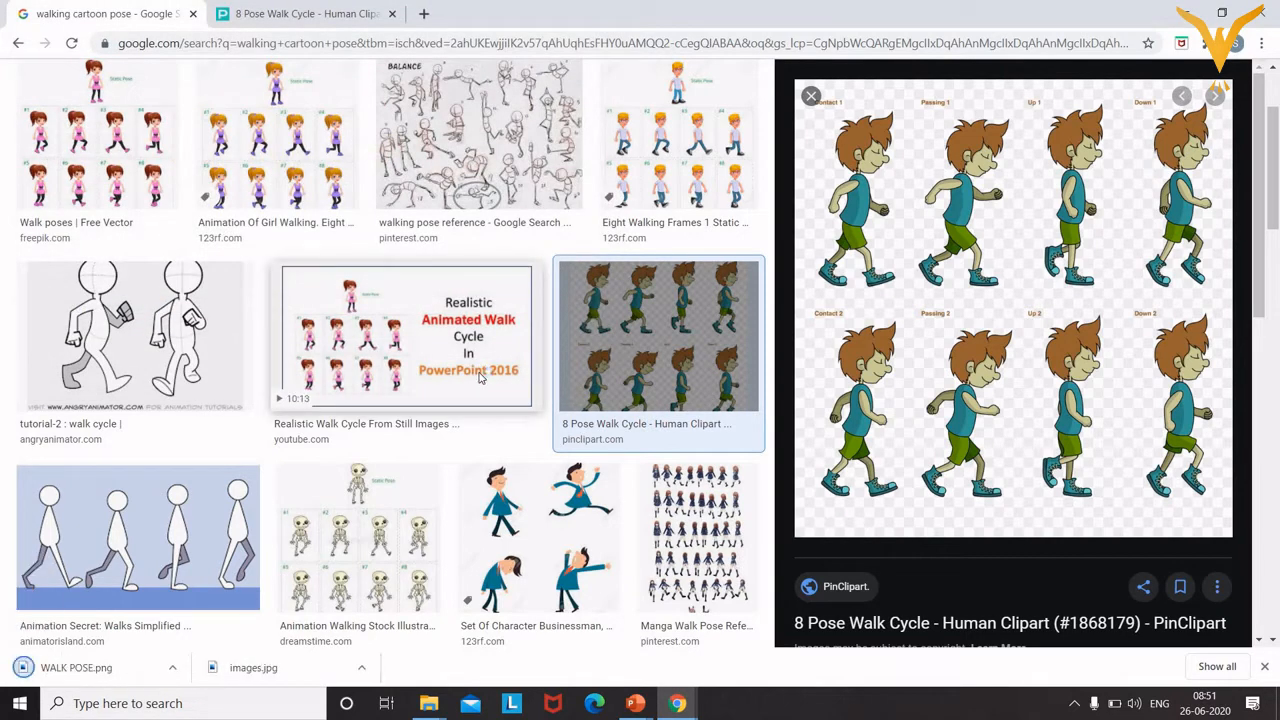
In a new tab, search 'remove background from image online' and open the remove.bg result.
{"action": "left_click", "coordinate": [424, 14]}
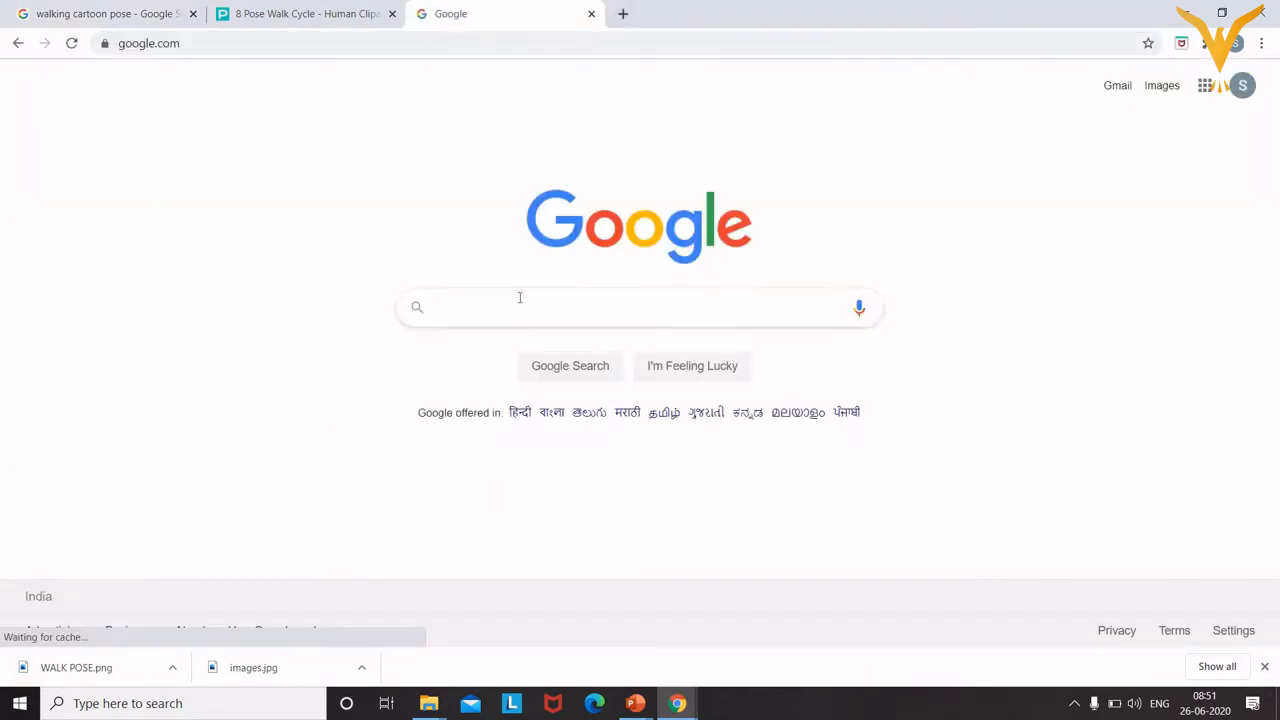
{"action": "left_click", "coordinate": [519, 297]}
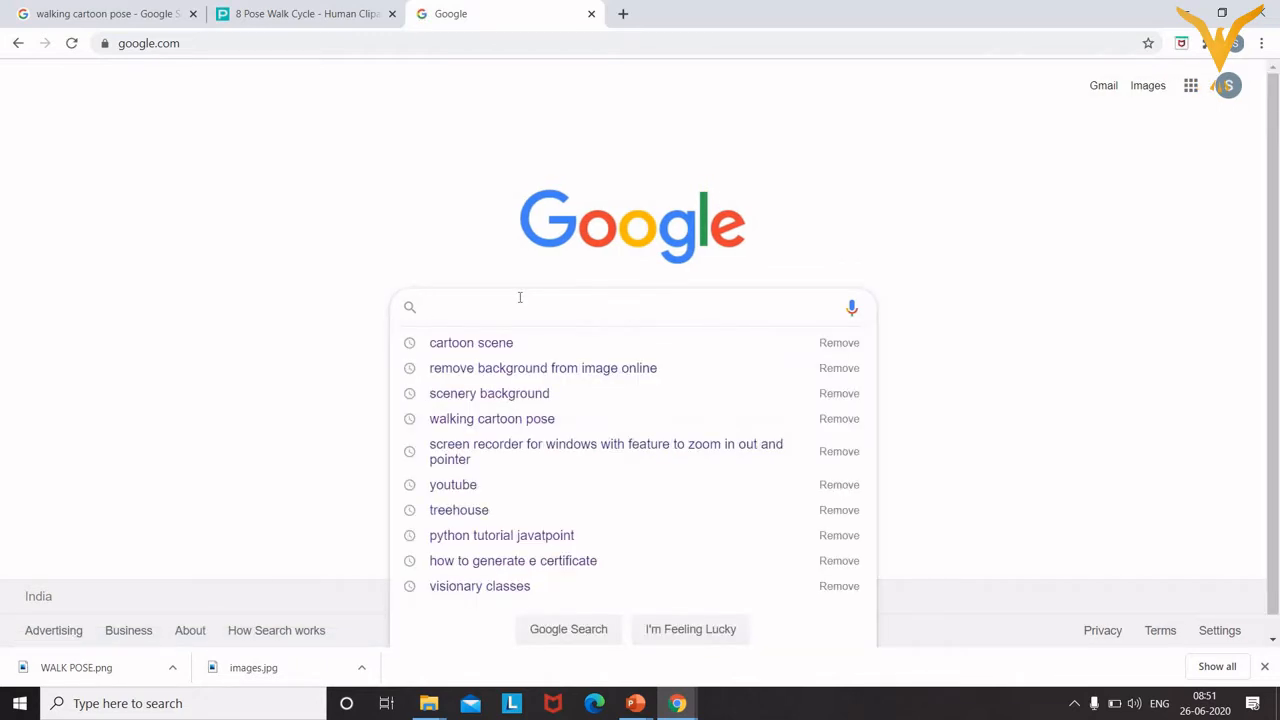
{"action": "left_click", "coordinate": [548, 370]}
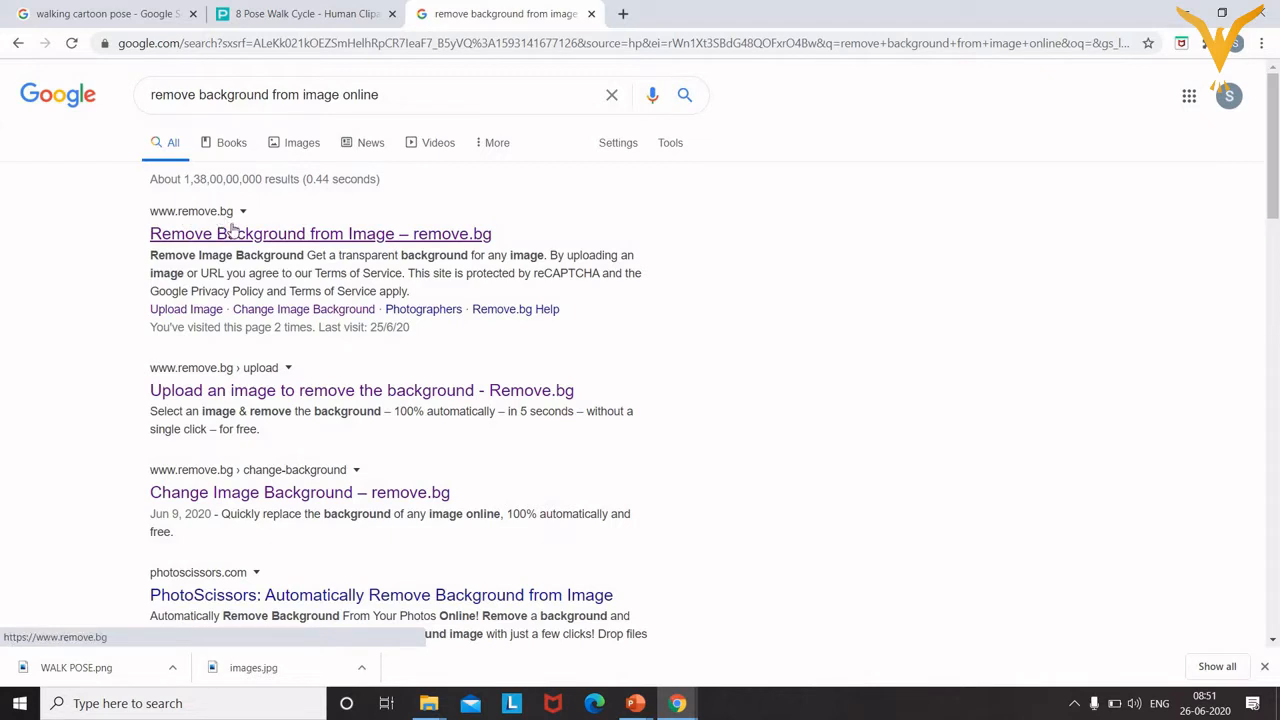
{"action": "left_click", "coordinate": [240, 238]}
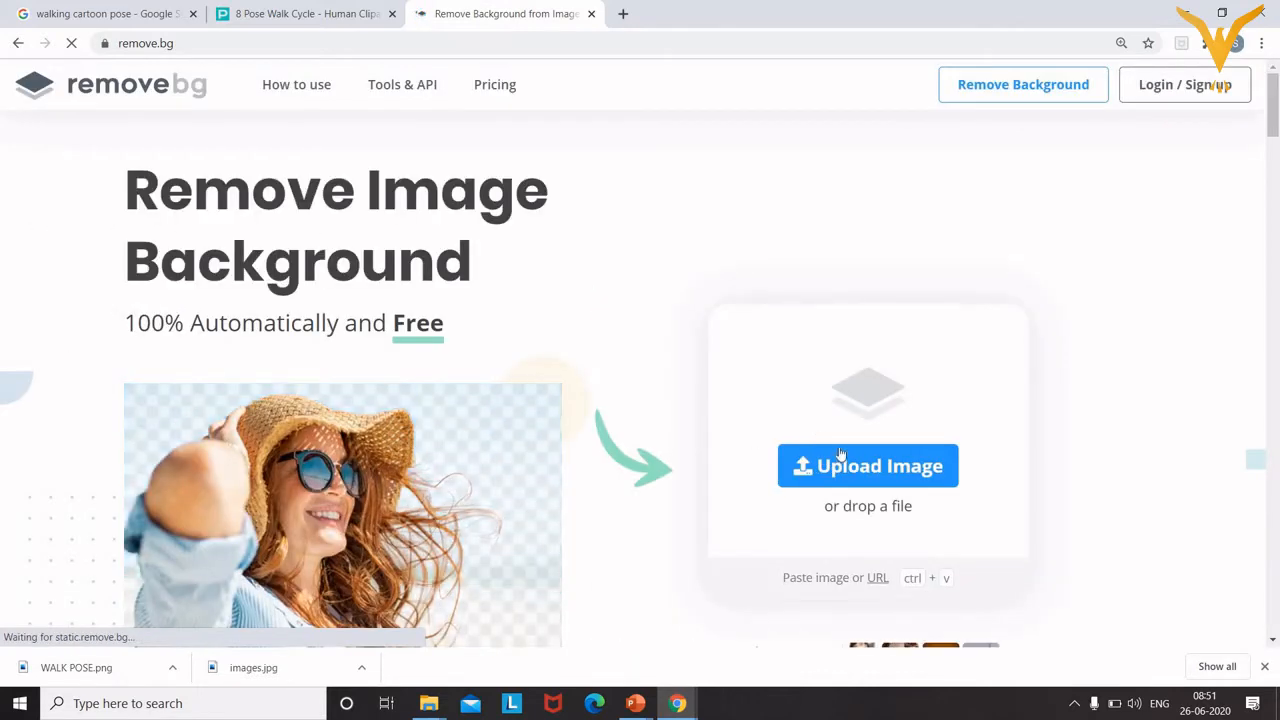
Upload WALK POSE from the Desktop to remove.bg and download the background-free preview.
{"action": "left_click", "coordinate": [848, 462]}
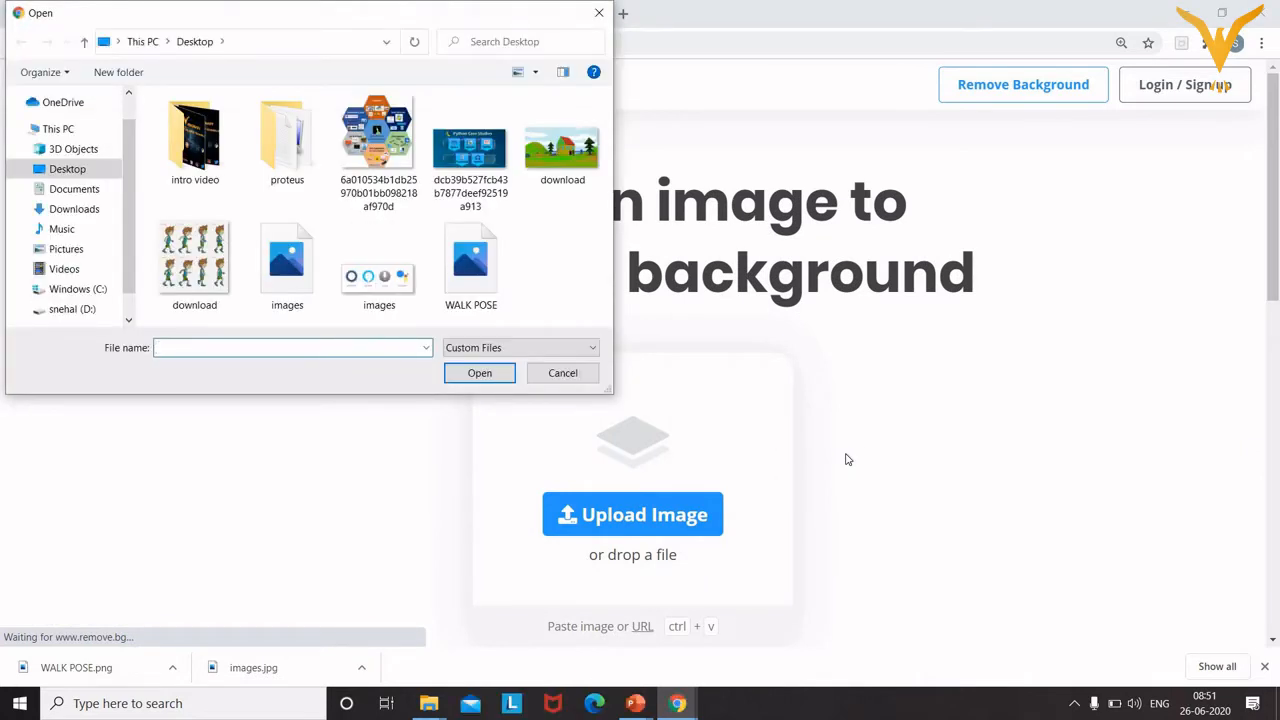
{"action": "left_click", "coordinate": [460, 263]}
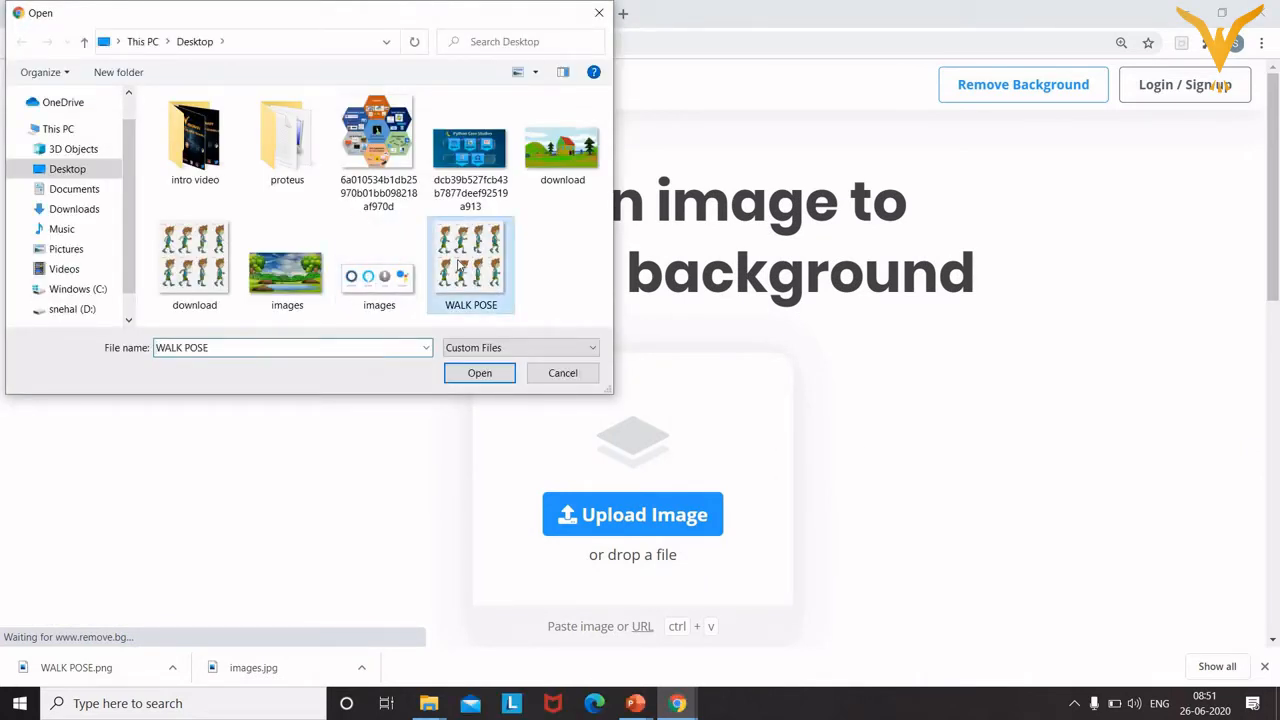
{"action": "left_click", "coordinate": [487, 372]}
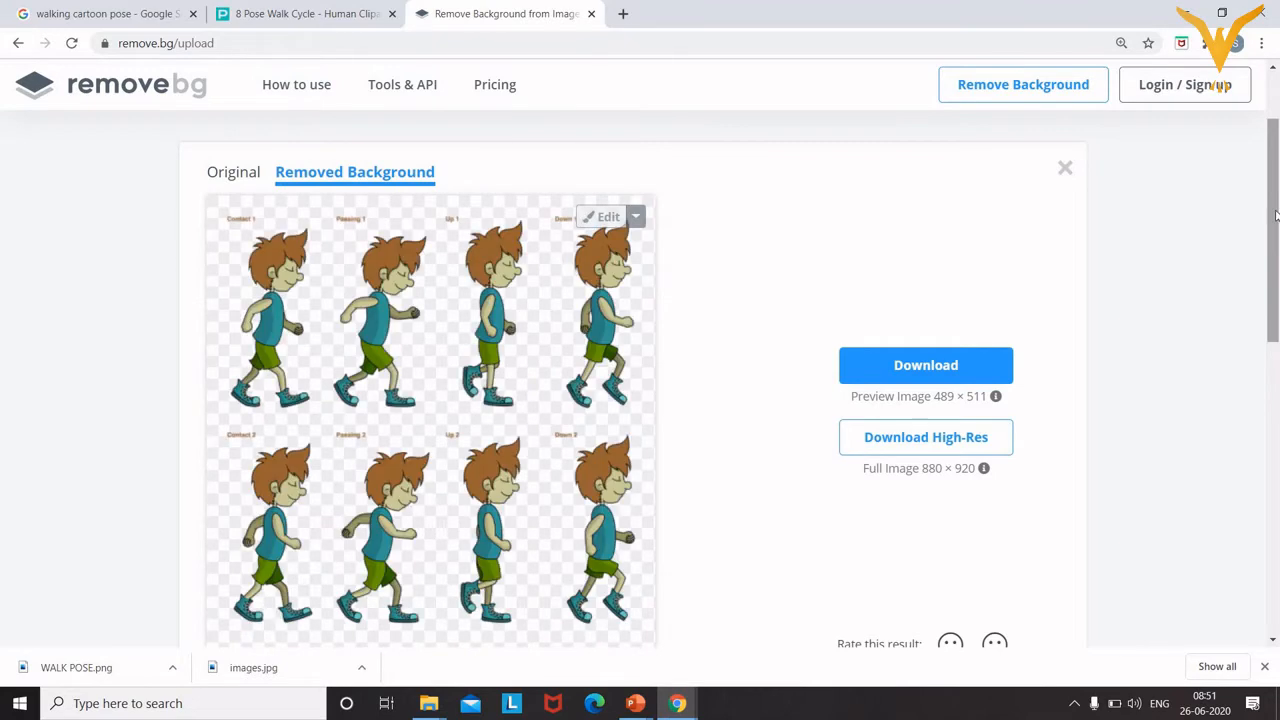
{"action": "left_click_drag", "start_coordinate": [1275, 215], "coordinate": [1275, 228]}
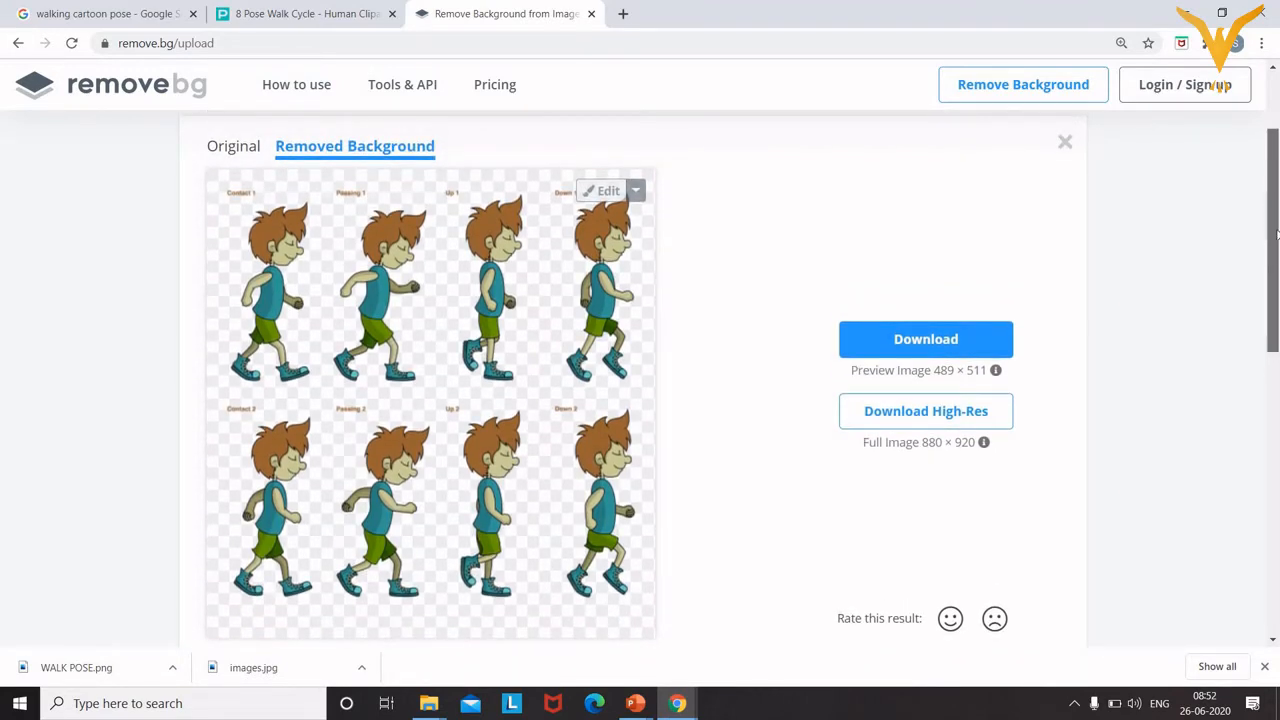
{"action": "scroll", "coordinate": [1241, 250], "scroll_direction": "down", "scroll_amount": 1}
{"action": "left_click", "coordinate": [930, 314]}
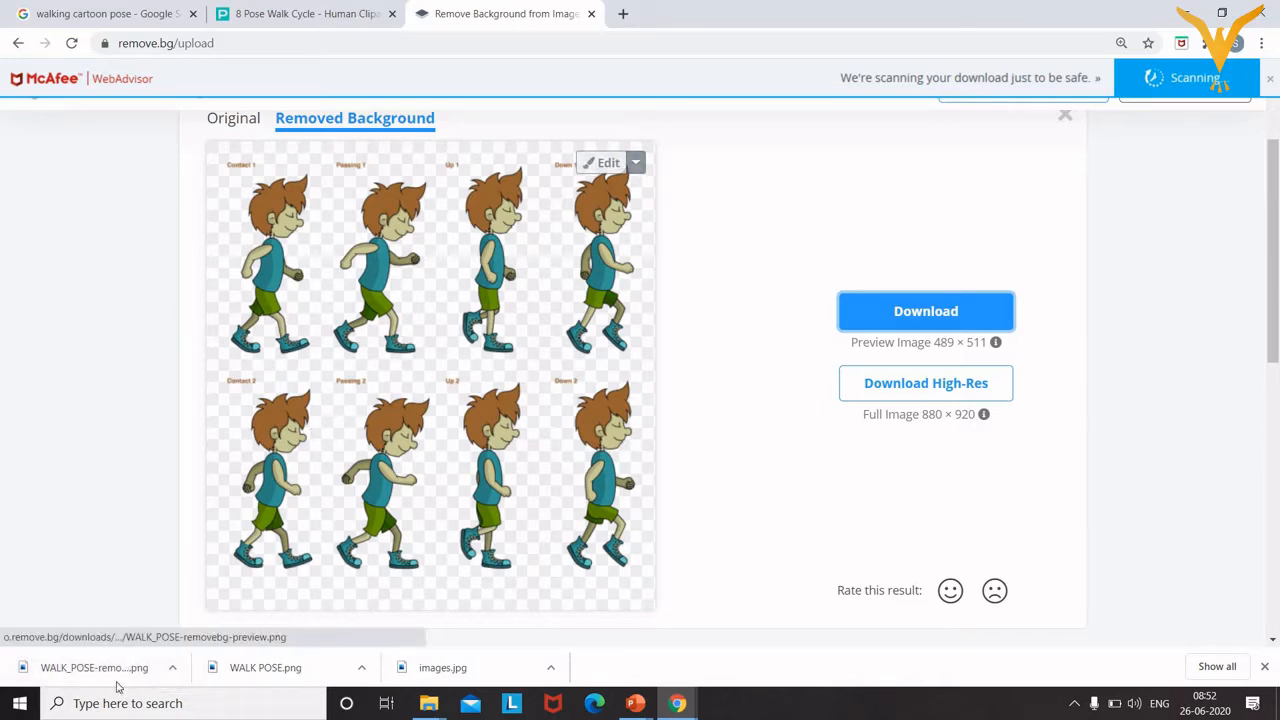
View WALK_POSE-removebg-preview.png in Photos, then minimize Photos and Chrome to reveal PowerPoint.
{"action": "left_click", "coordinate": [110, 678]}
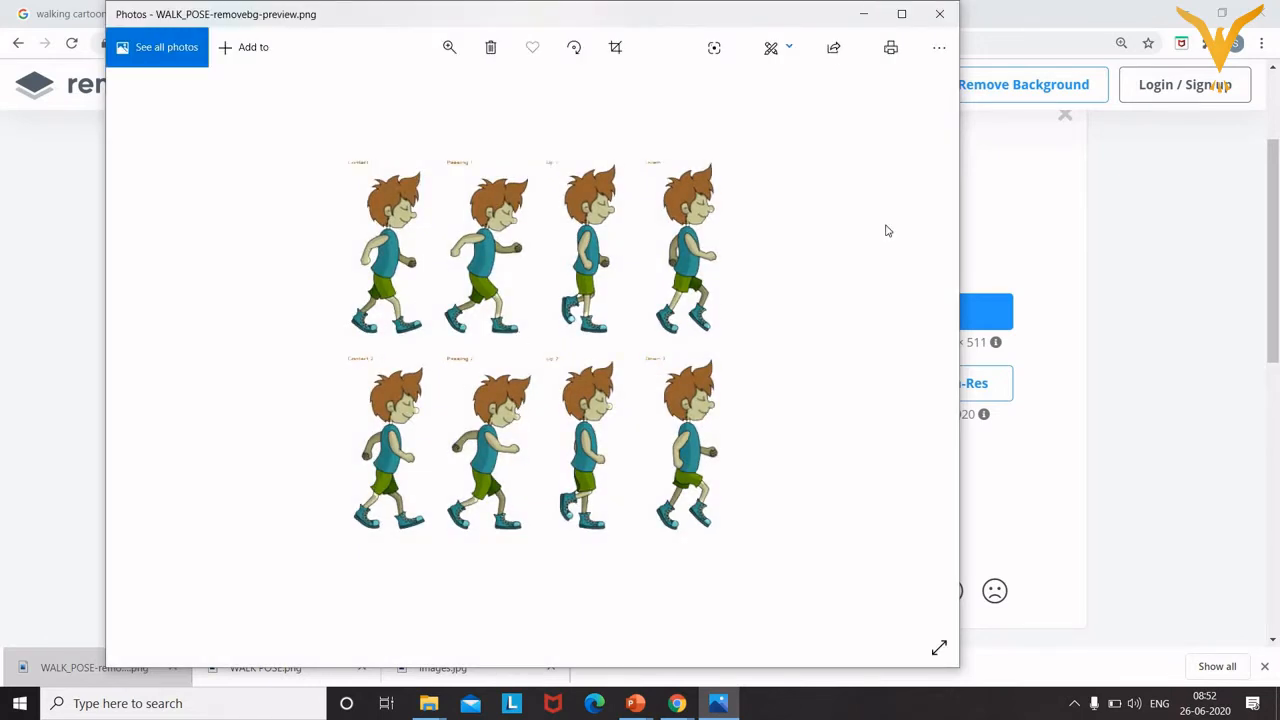
{"action": "left_click", "coordinate": [866, 14]}
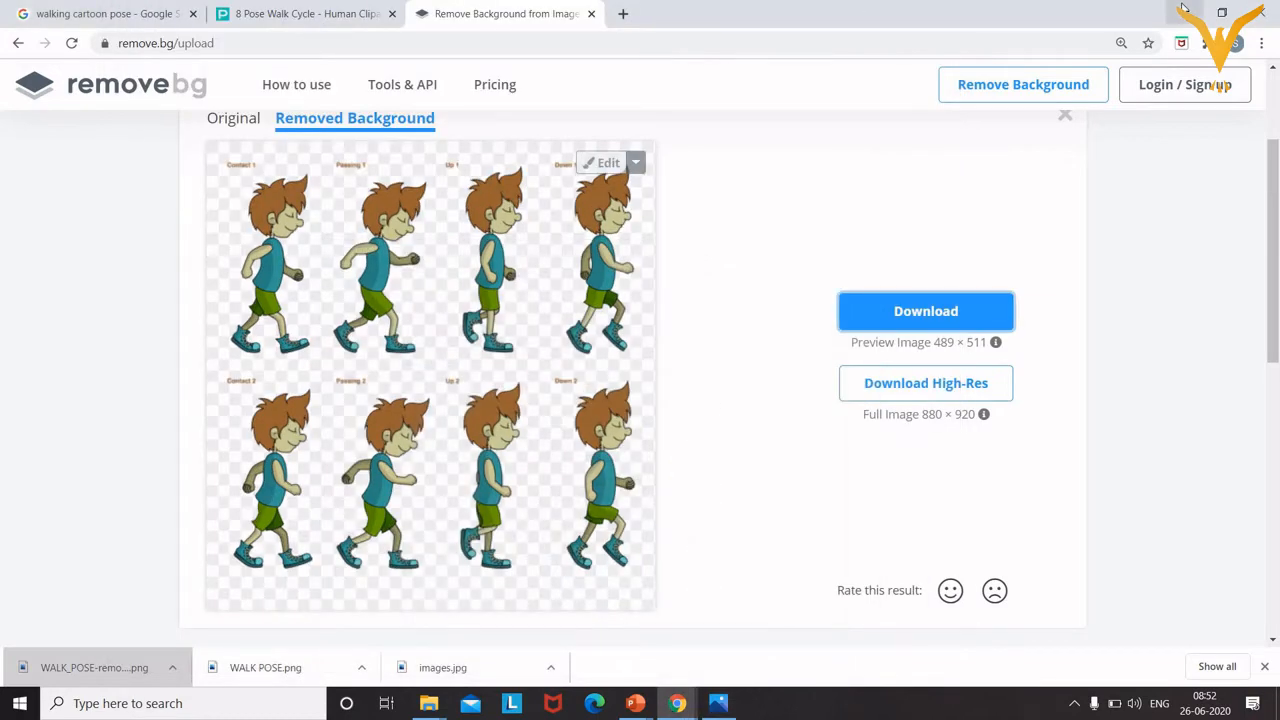
{"action": "left_click", "coordinate": [1183, 12]}
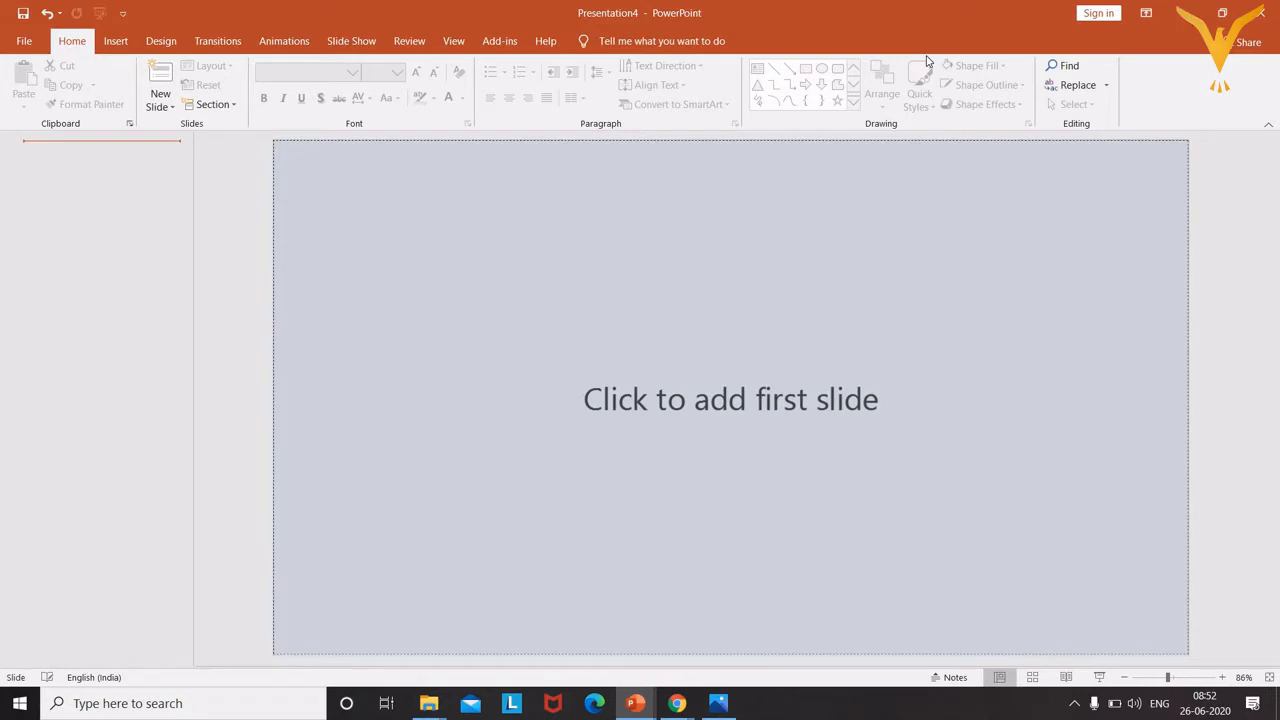
Add a Blank-layout slide from the New Slide menu, magnifying the screen temporarily.
{"action": "left_click", "coordinate": [160, 100]}
{"action": "key", "text": "super+plus"}
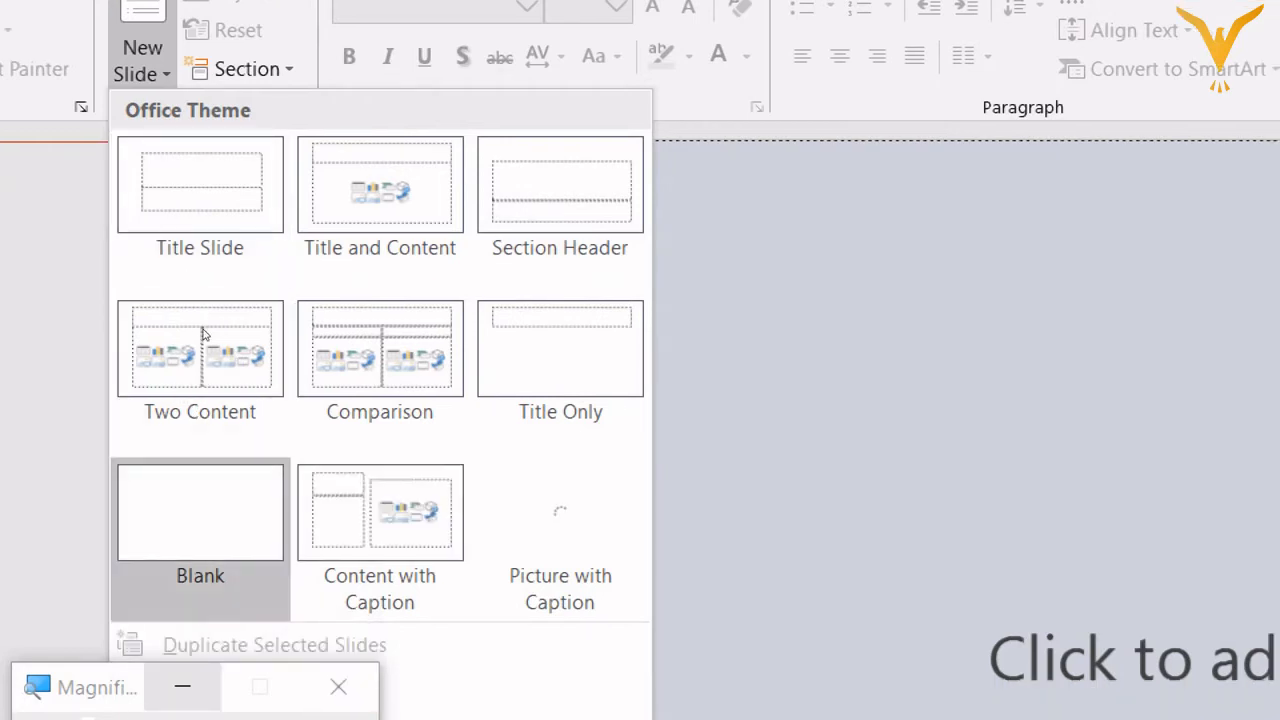
{"action": "left_click", "coordinate": [200, 512]}
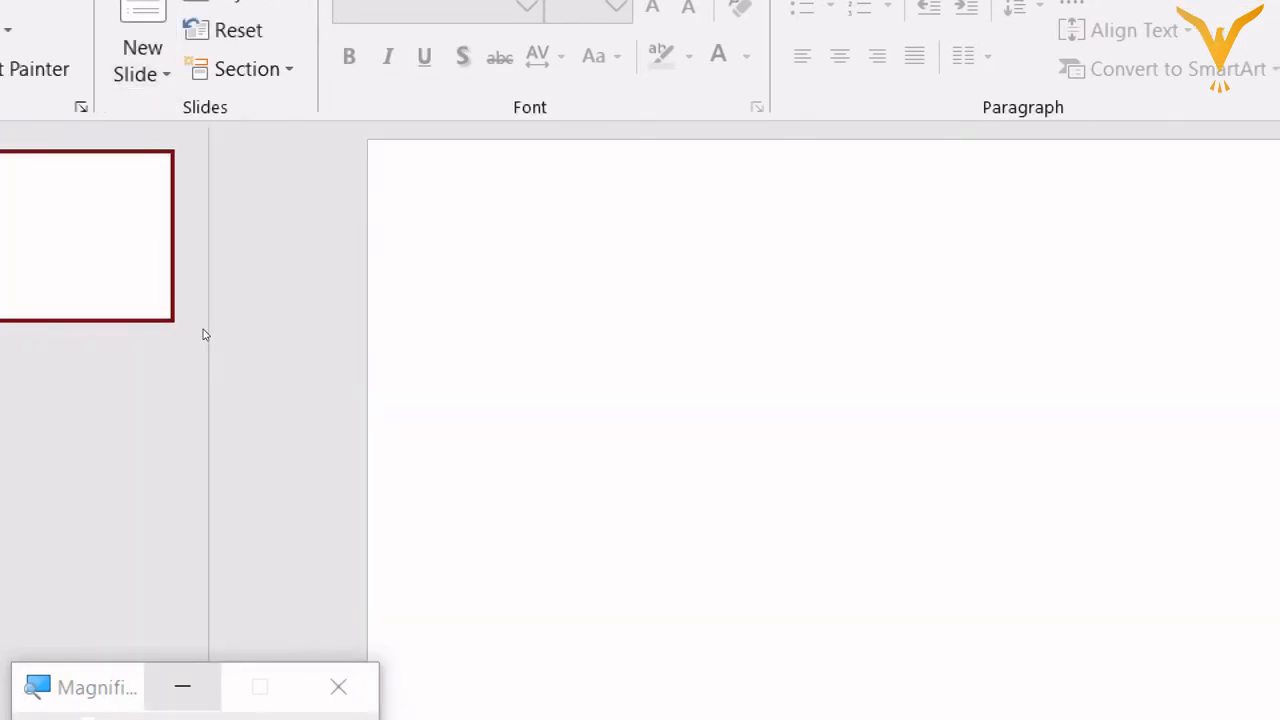
{"action": "key", "text": "super+minus"}
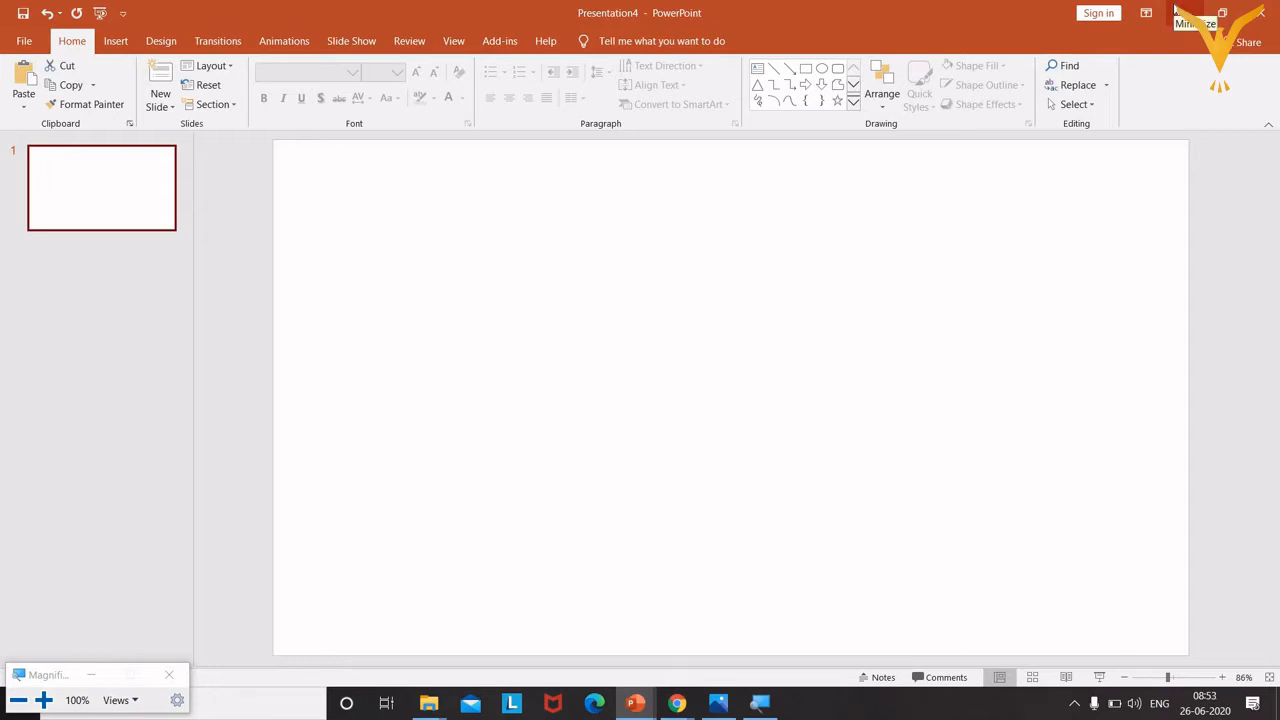
Start inserting a picture from This Device under Insert > Pictures, with the screen magnified.
{"action": "left_click", "coordinate": [114, 41]}
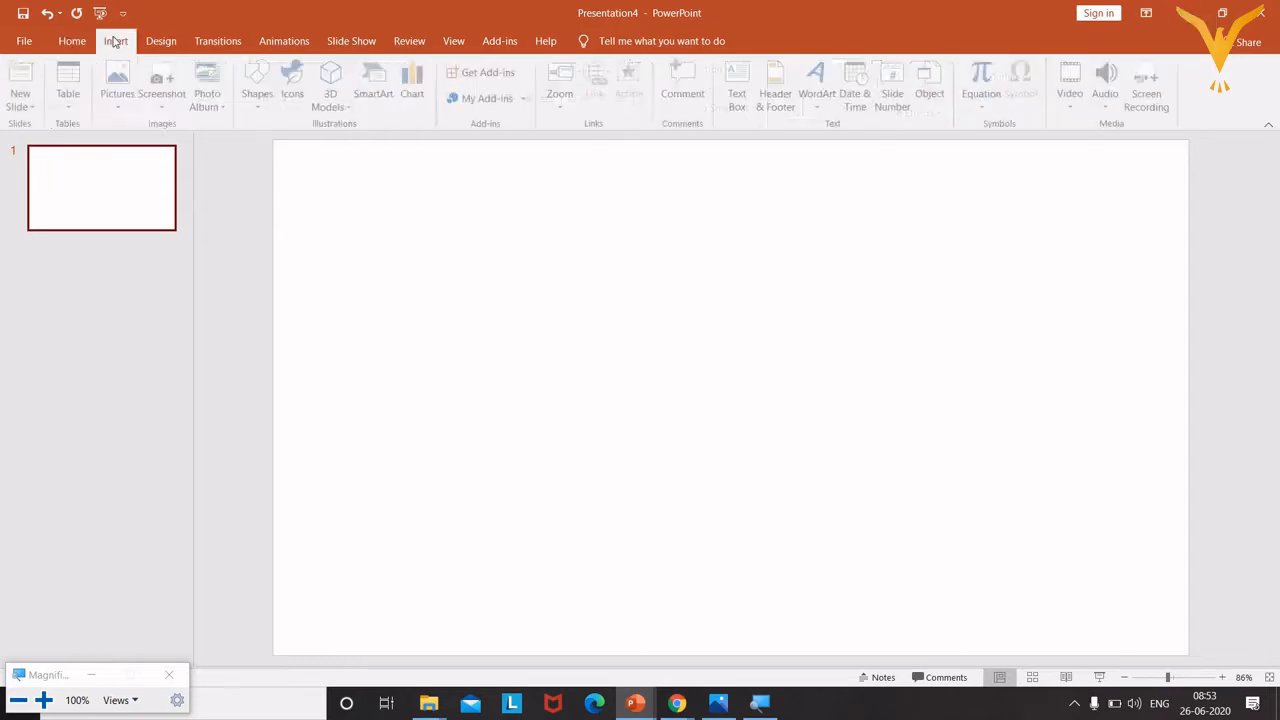
{"action": "left_click", "coordinate": [122, 107]}
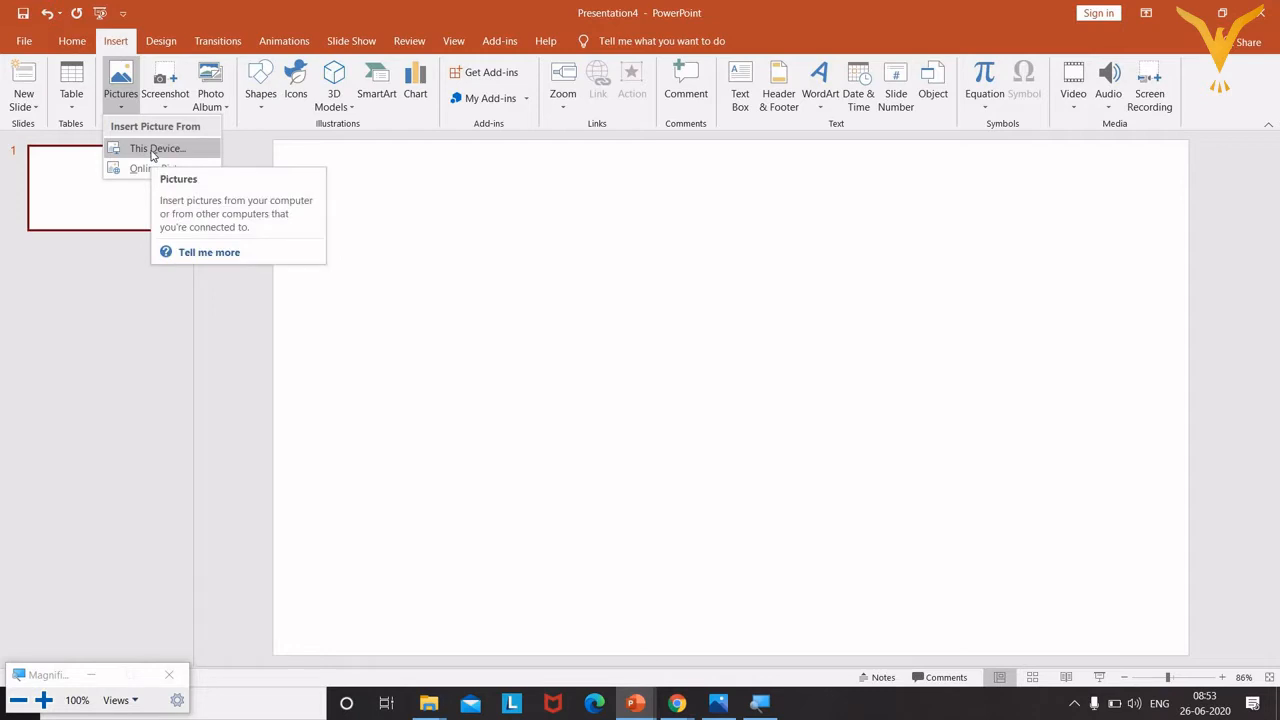
{"action": "key", "text": "super+plus"}
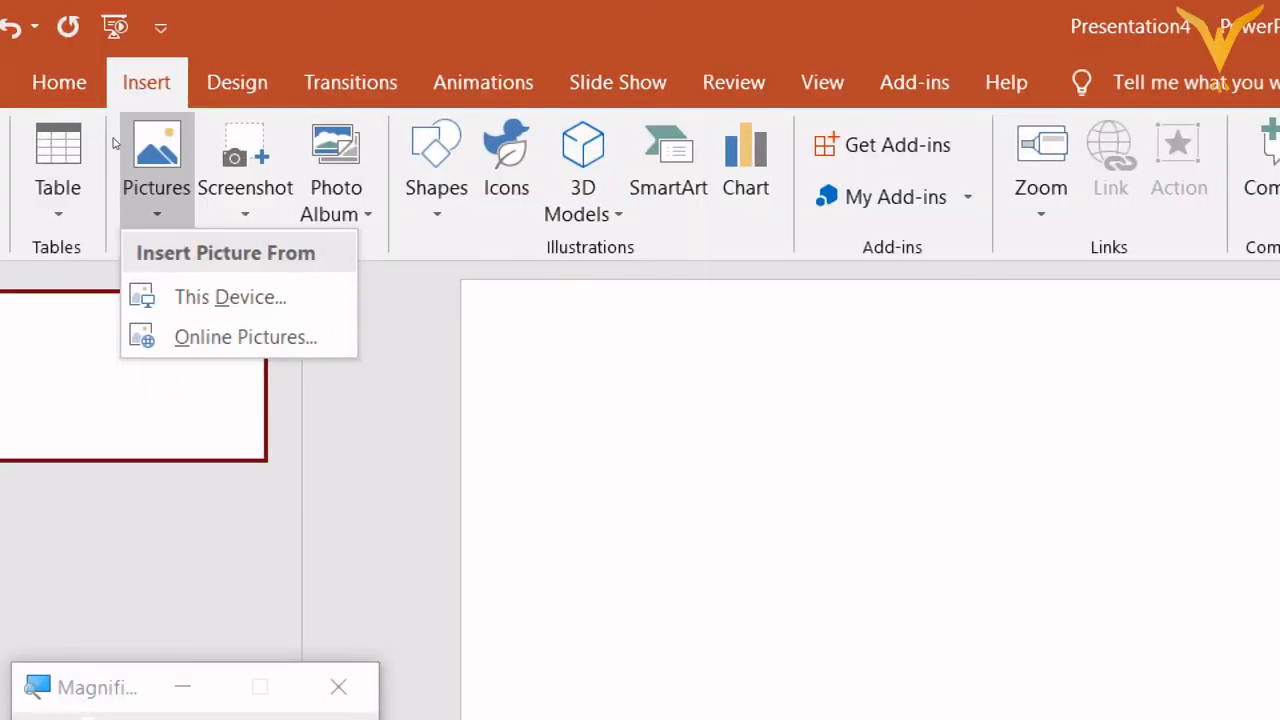
{"action": "key", "text": "Down"}
{"action": "key", "text": "Down"}
{"action": "key", "text": "Down"}
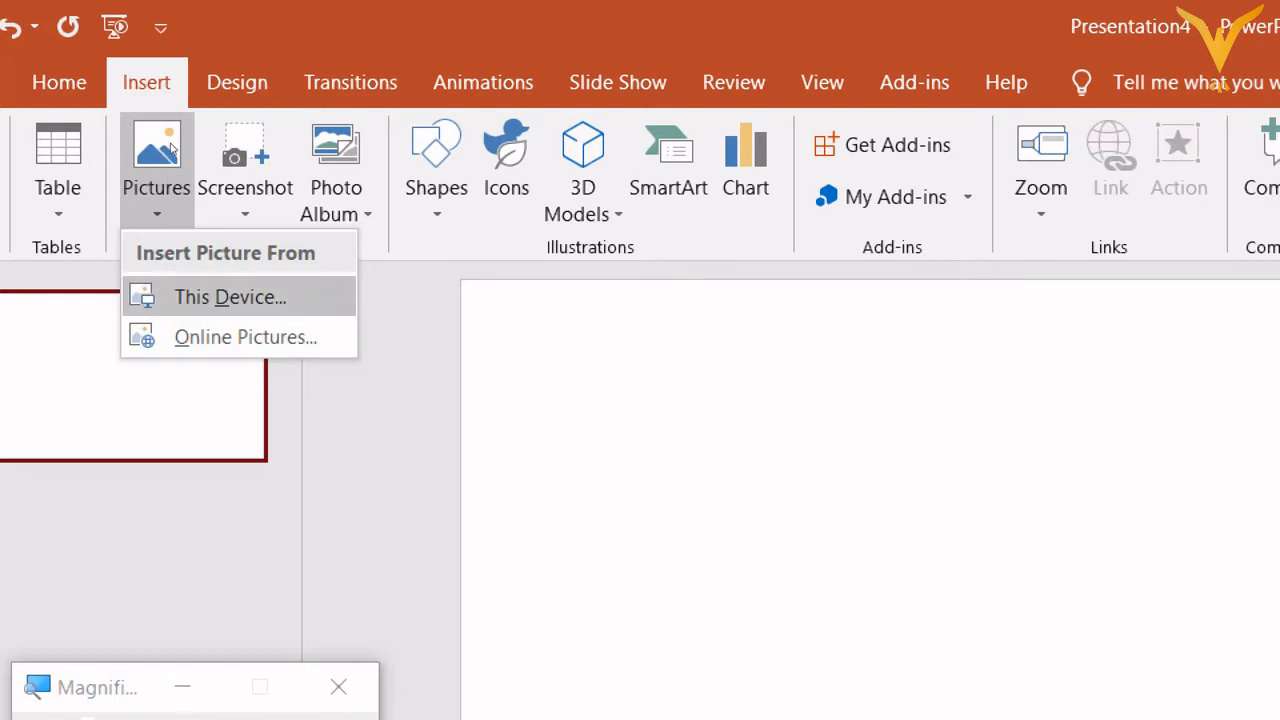
{"action": "key", "text": "Return"}
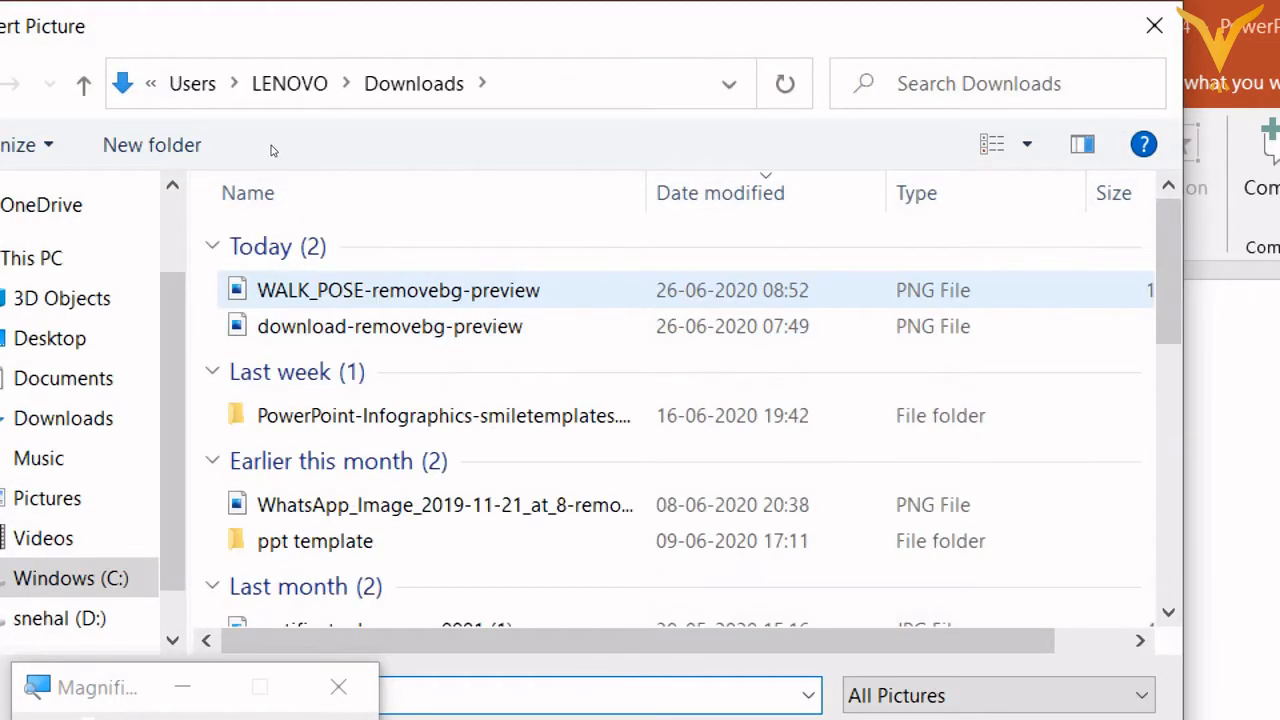
Browse the Insert Picture folders from Downloads over to the D: drive.
{"action": "key", "text": "Down"}
{"action": "key", "text": "Down"}
{"action": "key", "text": "Down"}
{"action": "key", "text": "Down"}
{"action": "key", "text": "Down"}
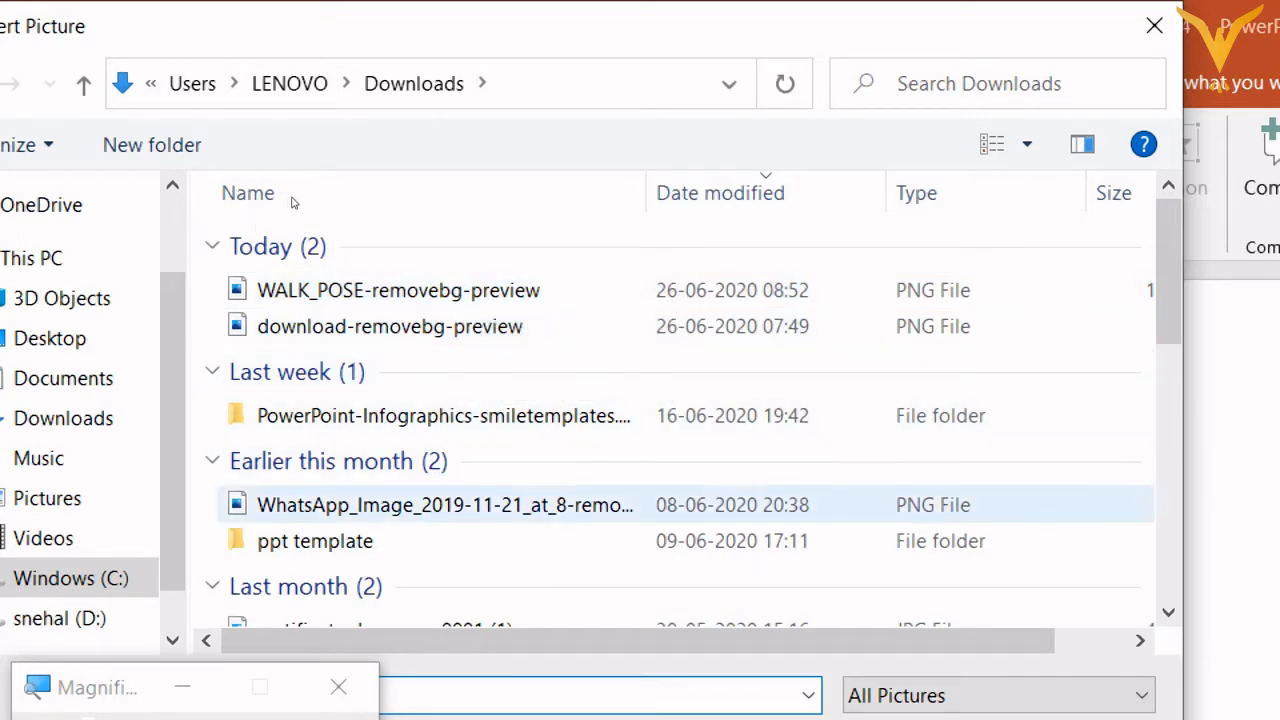
{"action": "key", "text": "Up"}
{"action": "key", "text": "Up"}
{"action": "key", "text": "Up"}
{"action": "key", "text": "Up"}
{"action": "key", "text": "Down"}
{"action": "key", "text": "shift+Tab"}
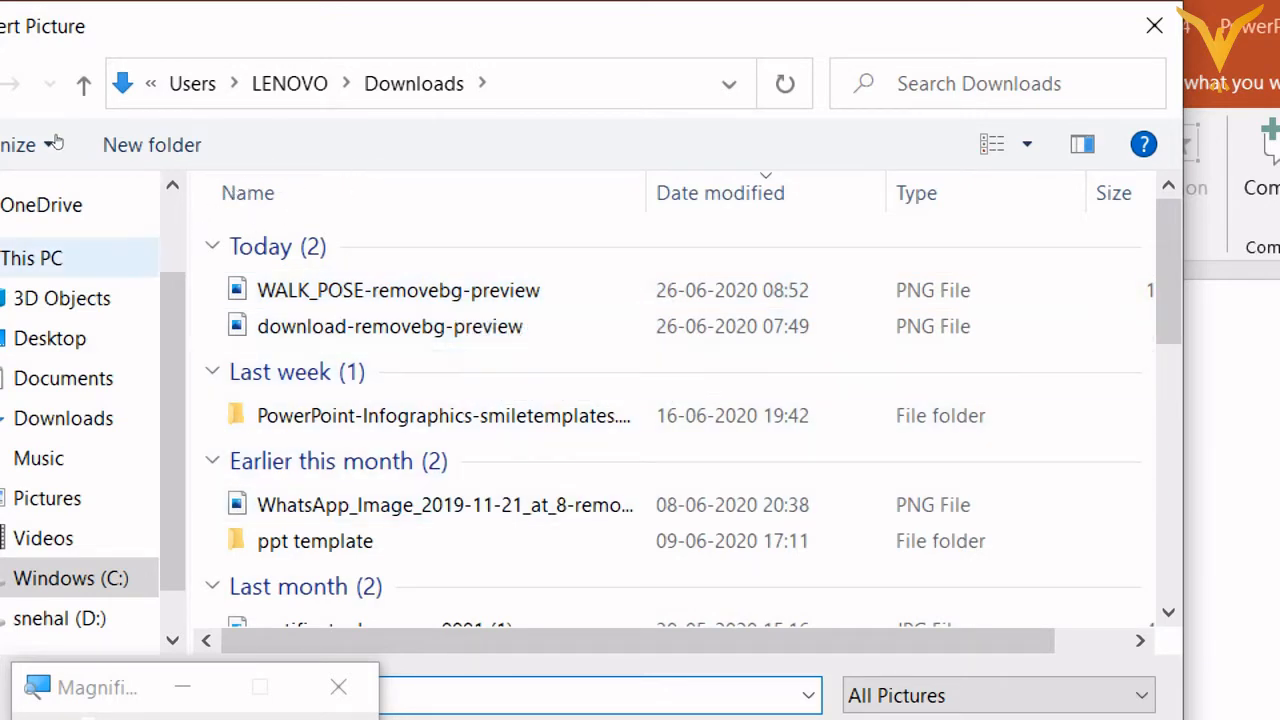
{"action": "key", "text": "Down"}
{"action": "key", "text": "Down"}
{"action": "key", "text": "Down"}
{"action": "scroll", "coordinate": [128, 235], "scroll_direction": "down", "scroll_amount": 1}
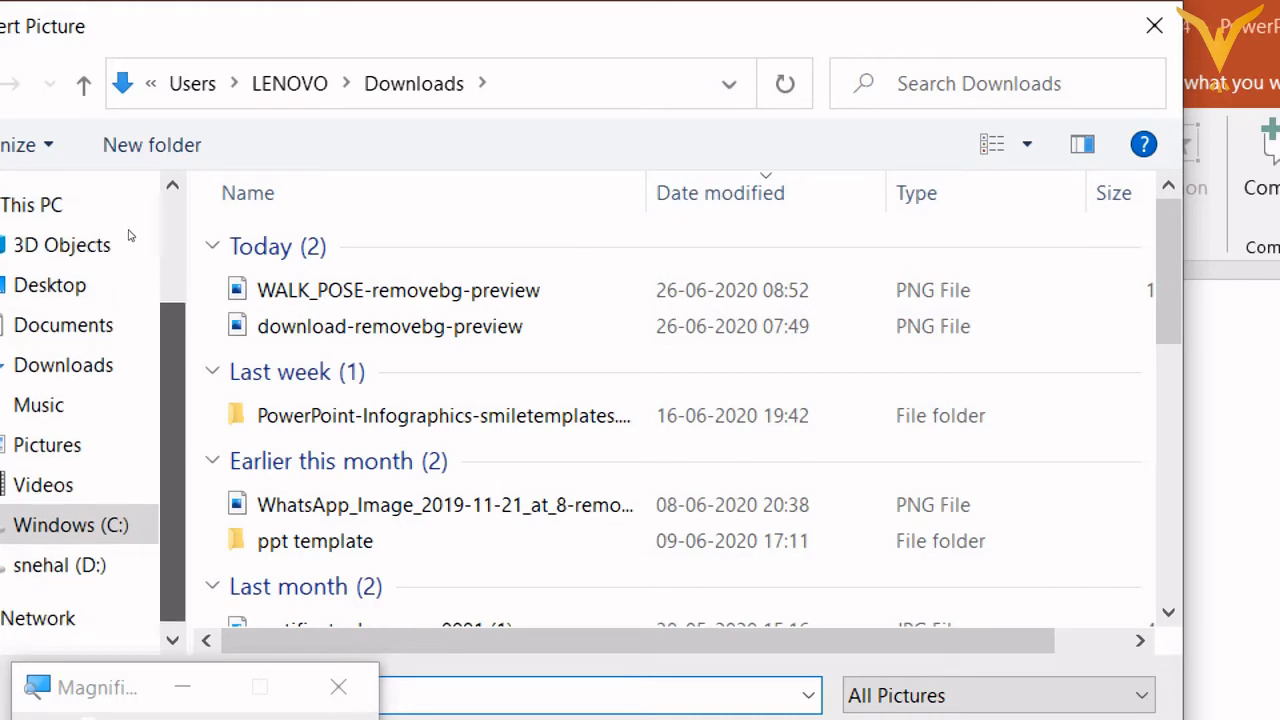
{"action": "left_click_drag", "start_coordinate": [172, 453], "coordinate": [172, 460]}
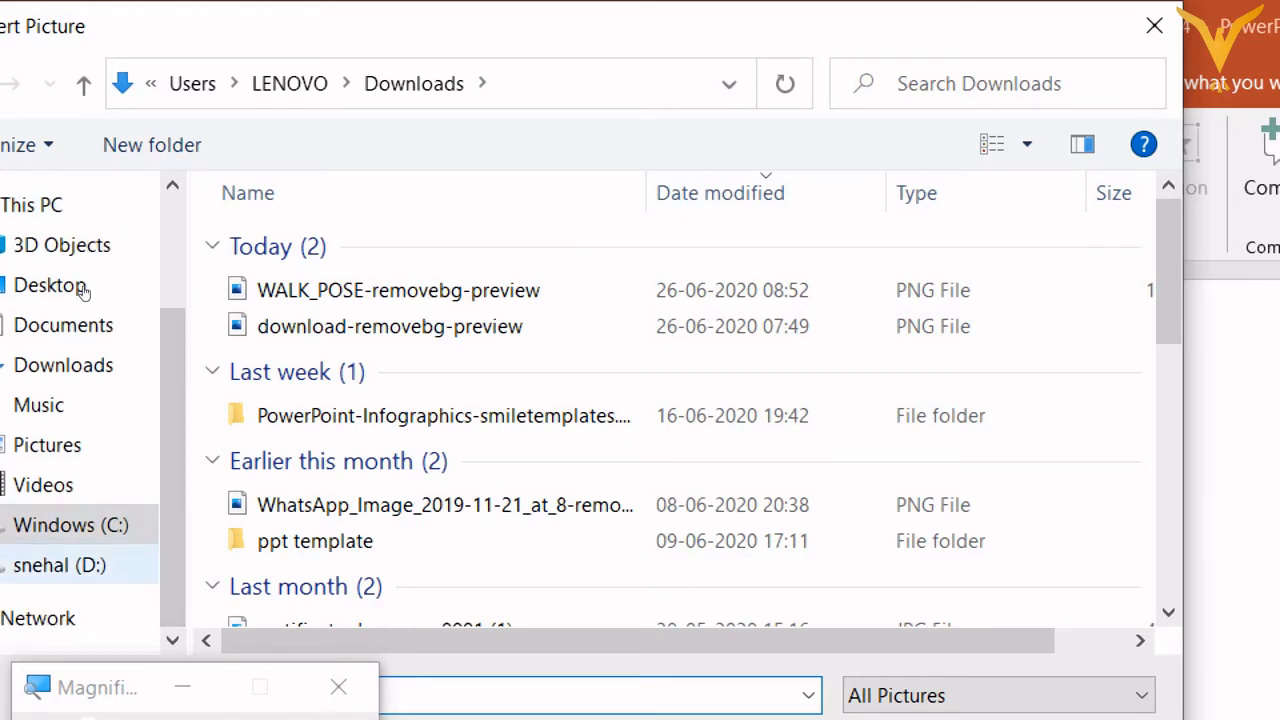
{"action": "left_click", "coordinate": [60, 565]}
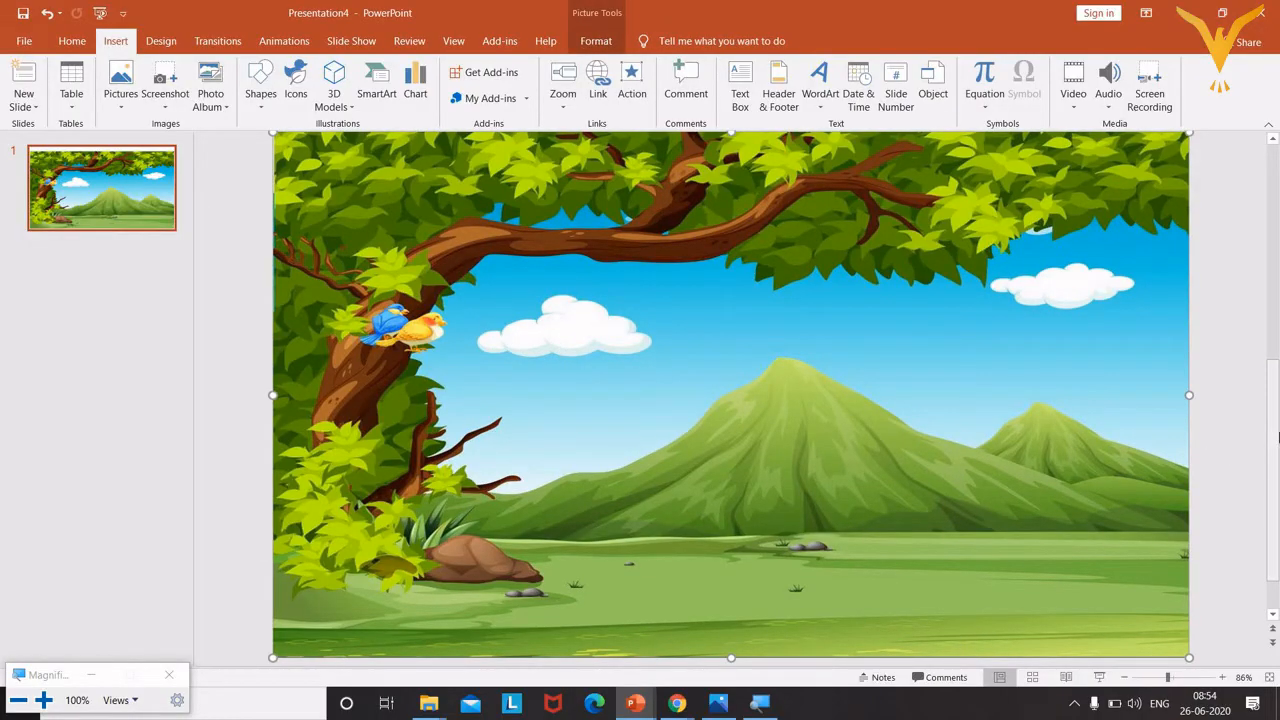
Drag the scenery picture's top-middle handle up to the slide's top edge.
{"action": "left_click_drag", "start_coordinate": [1276, 436], "coordinate": [1274, 360]}
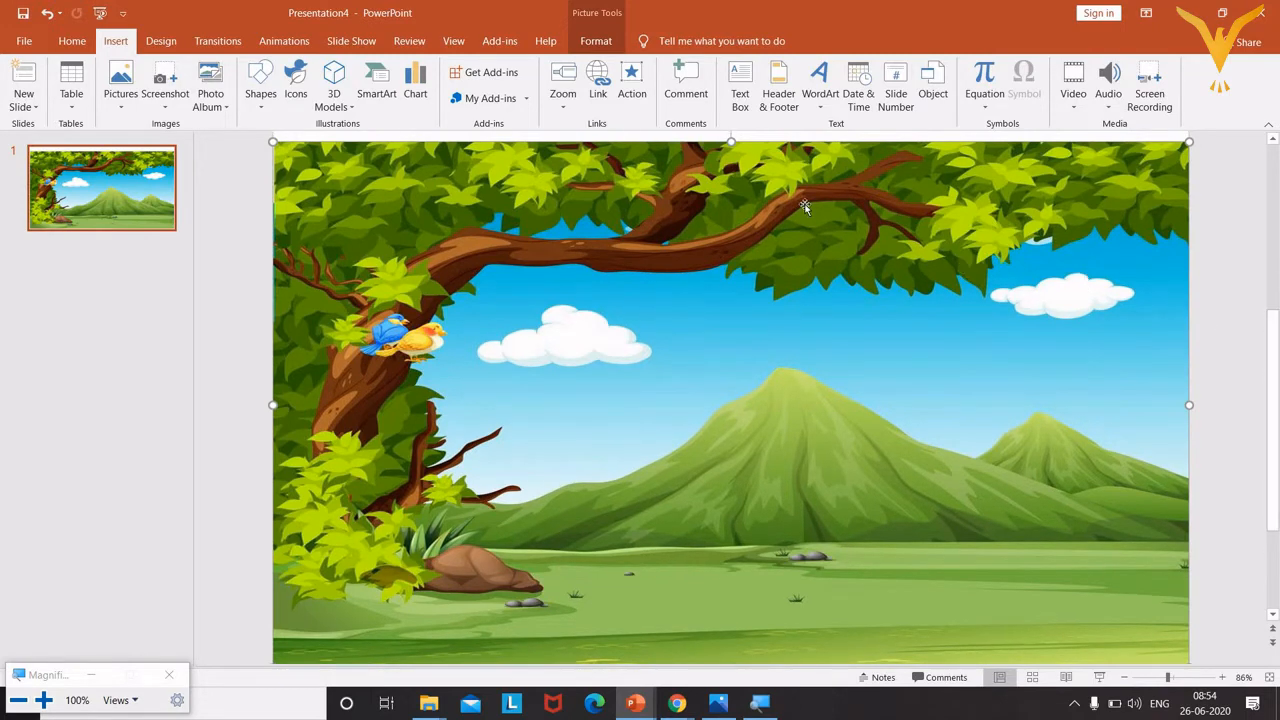
{"action": "left_click_drag", "start_coordinate": [731, 141], "coordinate": [730, 137]}
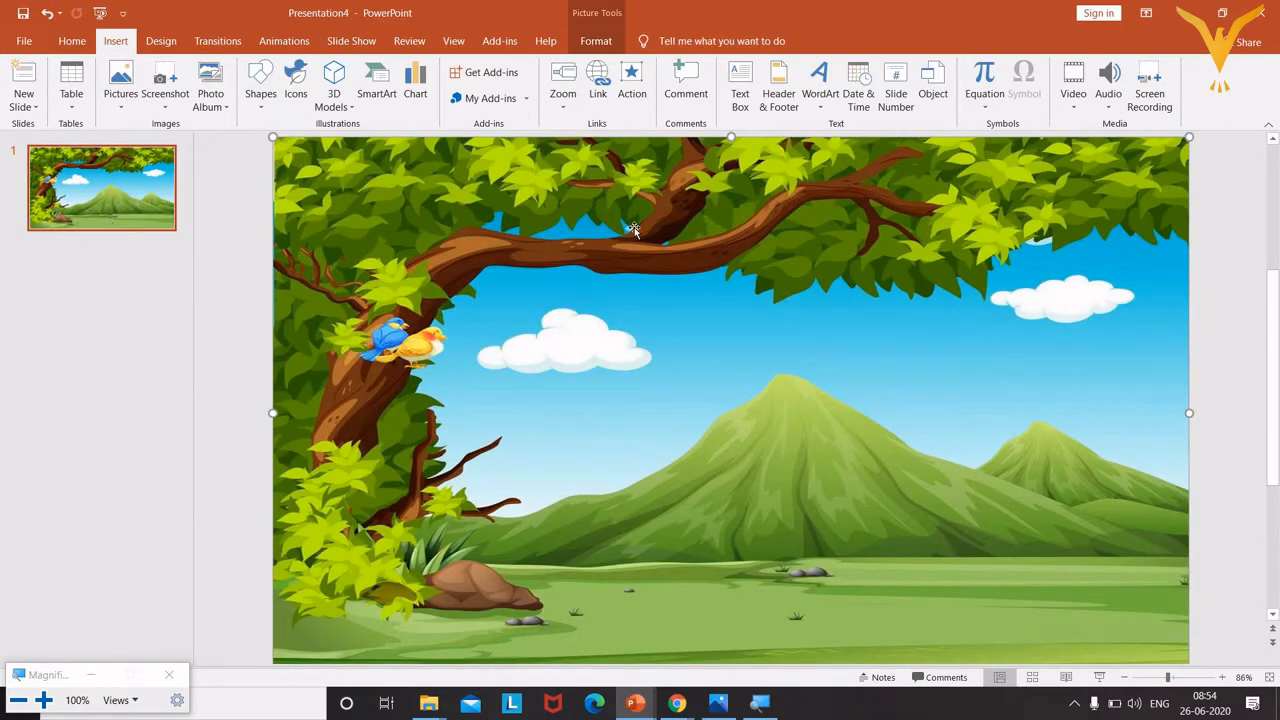
Insert WALK_POSE-removebg-preview from the Downloads folder onto the scenery slide.
{"action": "left_click", "coordinate": [136, 114]}
{"action": "left_click", "coordinate": [152, 152]}
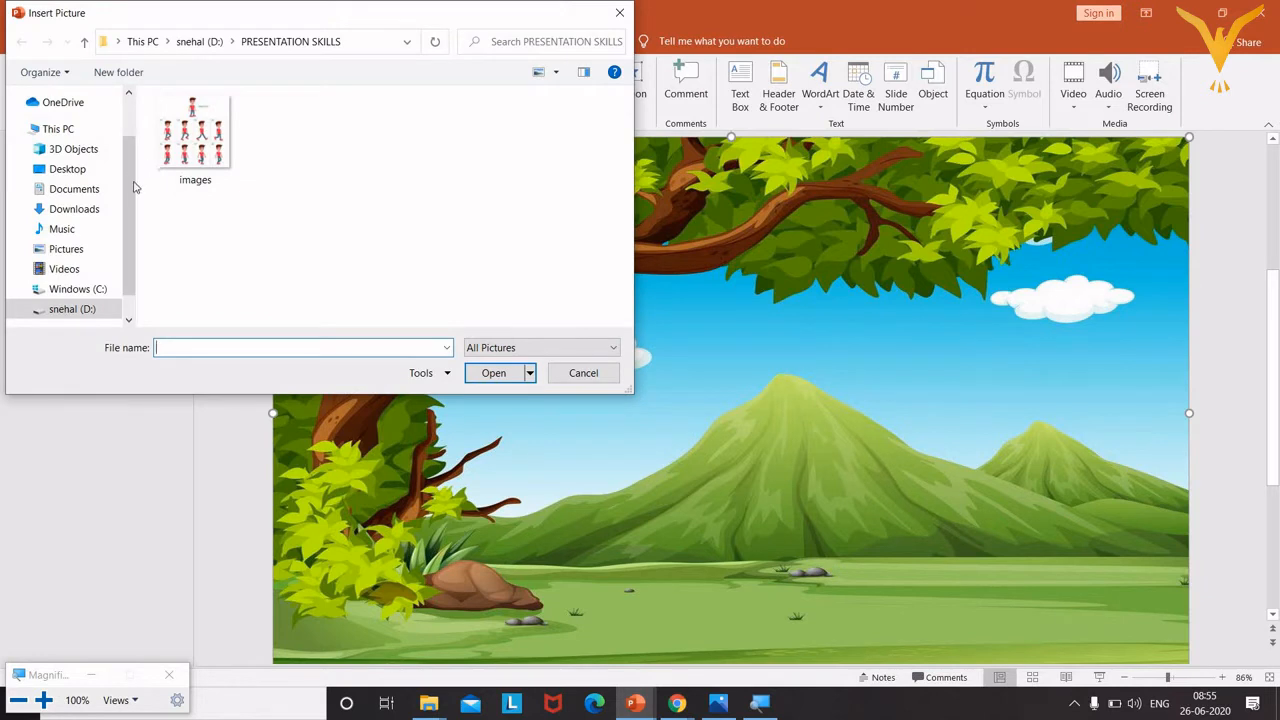
{"action": "scroll", "coordinate": [126, 173], "scroll_direction": "up", "scroll_amount": 2}
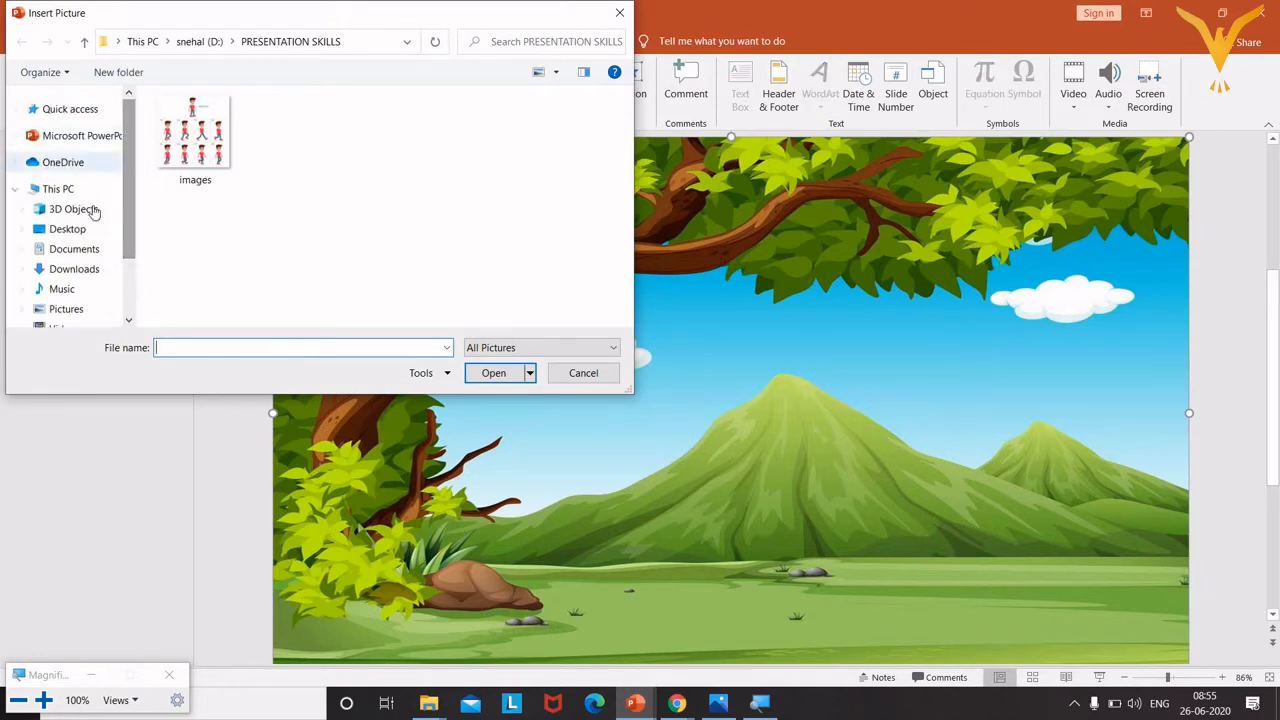
{"action": "left_click", "coordinate": [89, 270]}
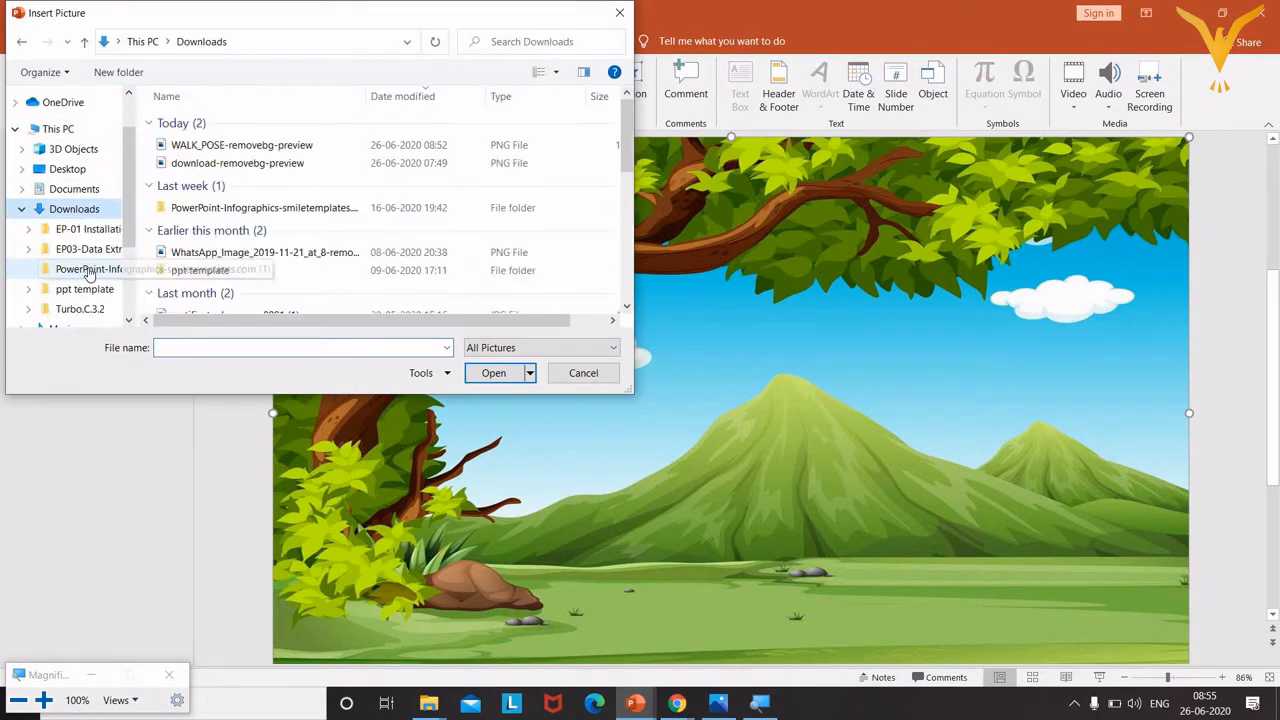
{"action": "left_click", "coordinate": [232, 148]}
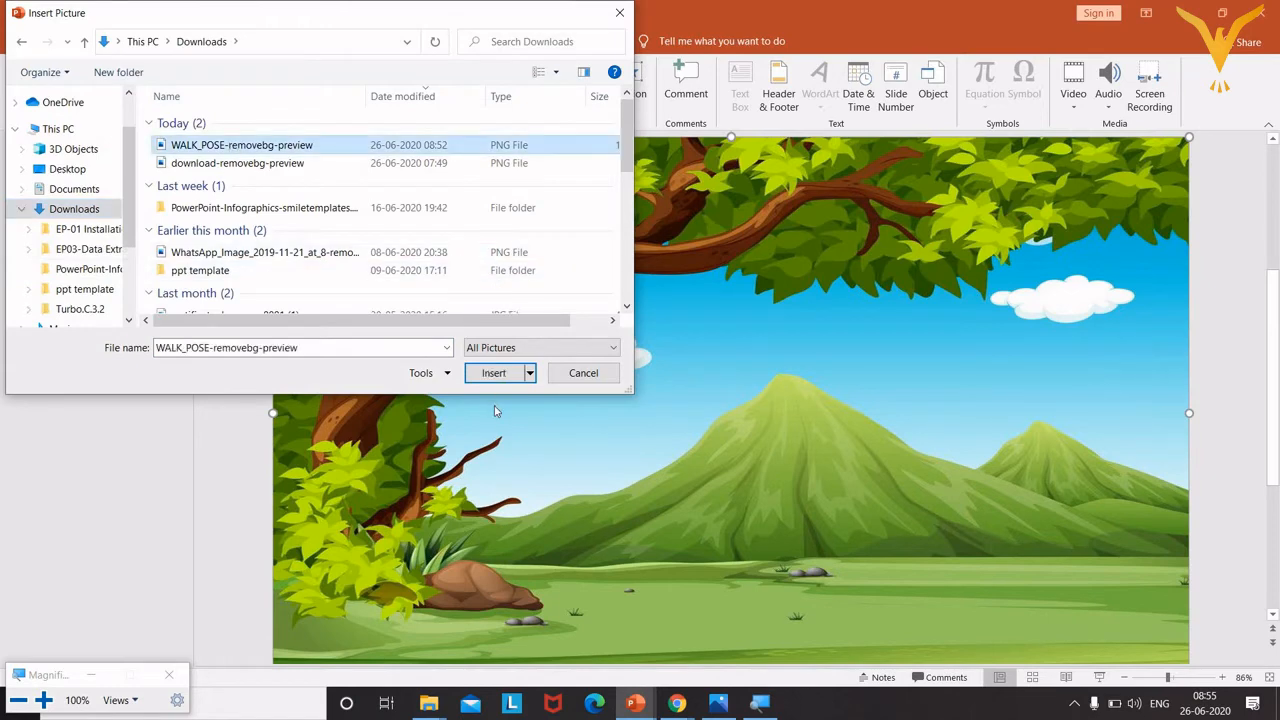
{"action": "left_click", "coordinate": [494, 373]}
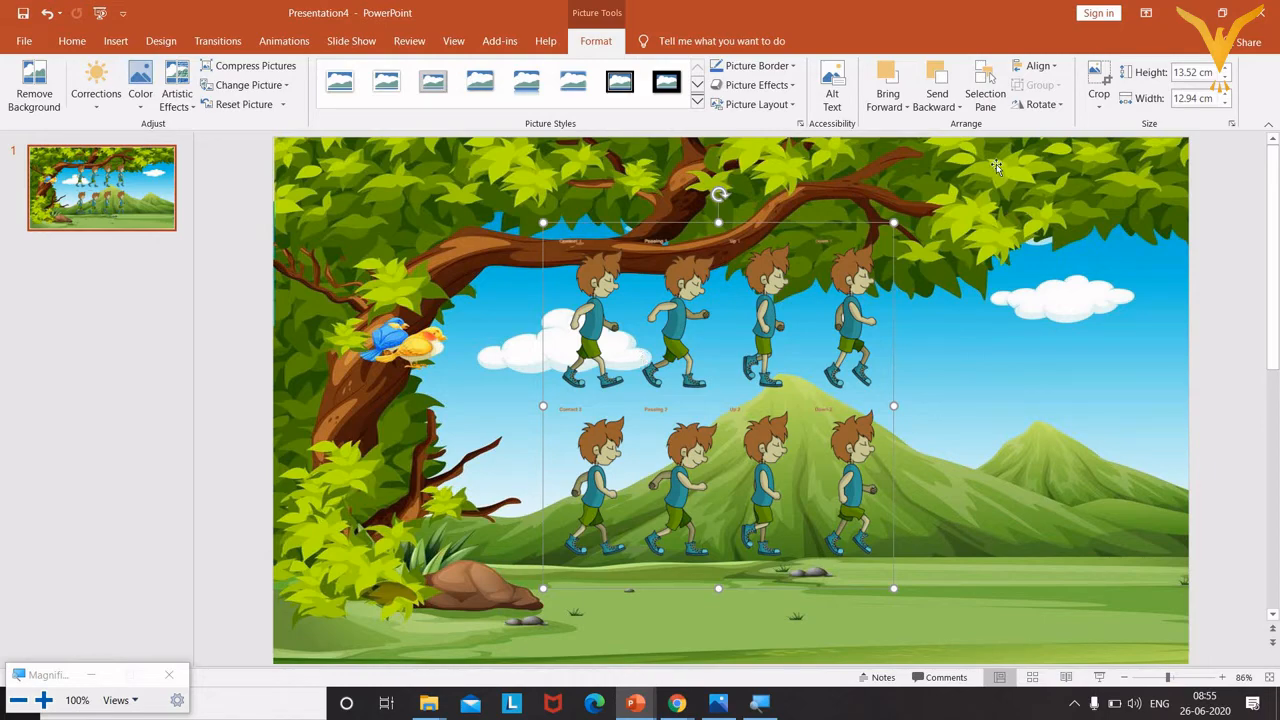
Turn on Crop mode for the 13.52 × 12.94 cm walking-boy sprite sheet.
{"action": "left_click", "coordinate": [1099, 92]}
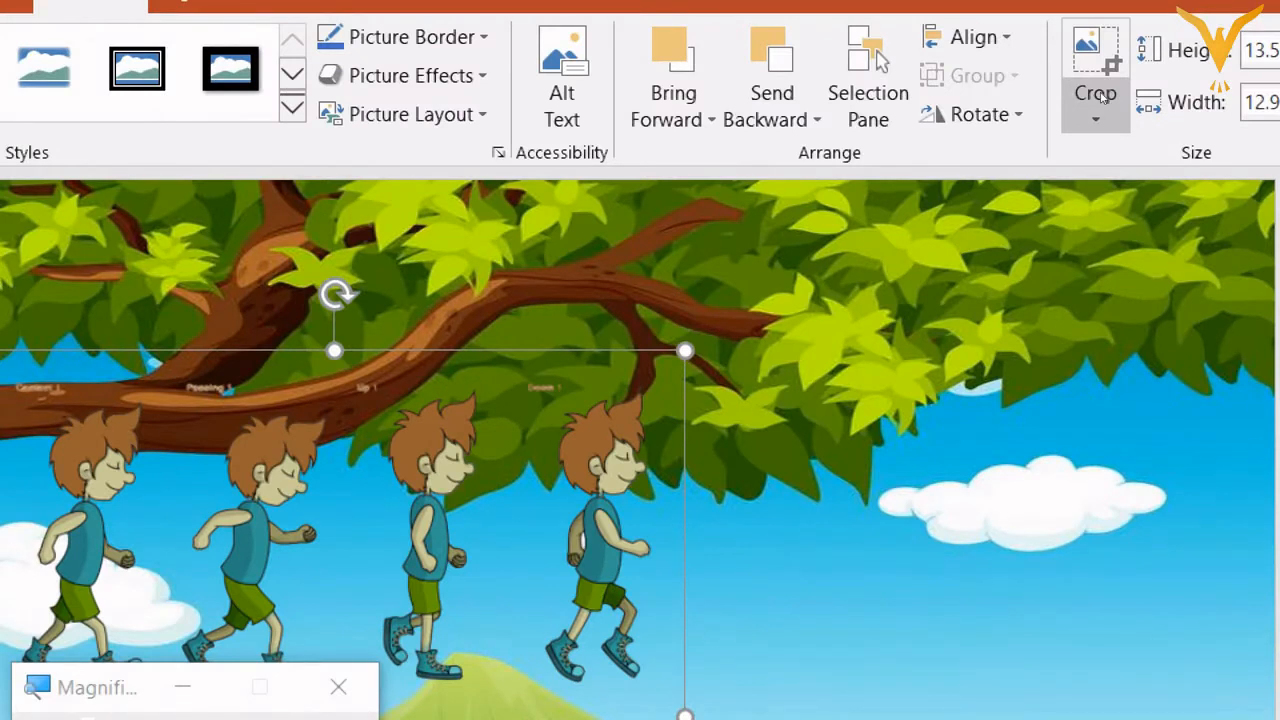
{"action": "left_click", "coordinate": [1101, 94]}
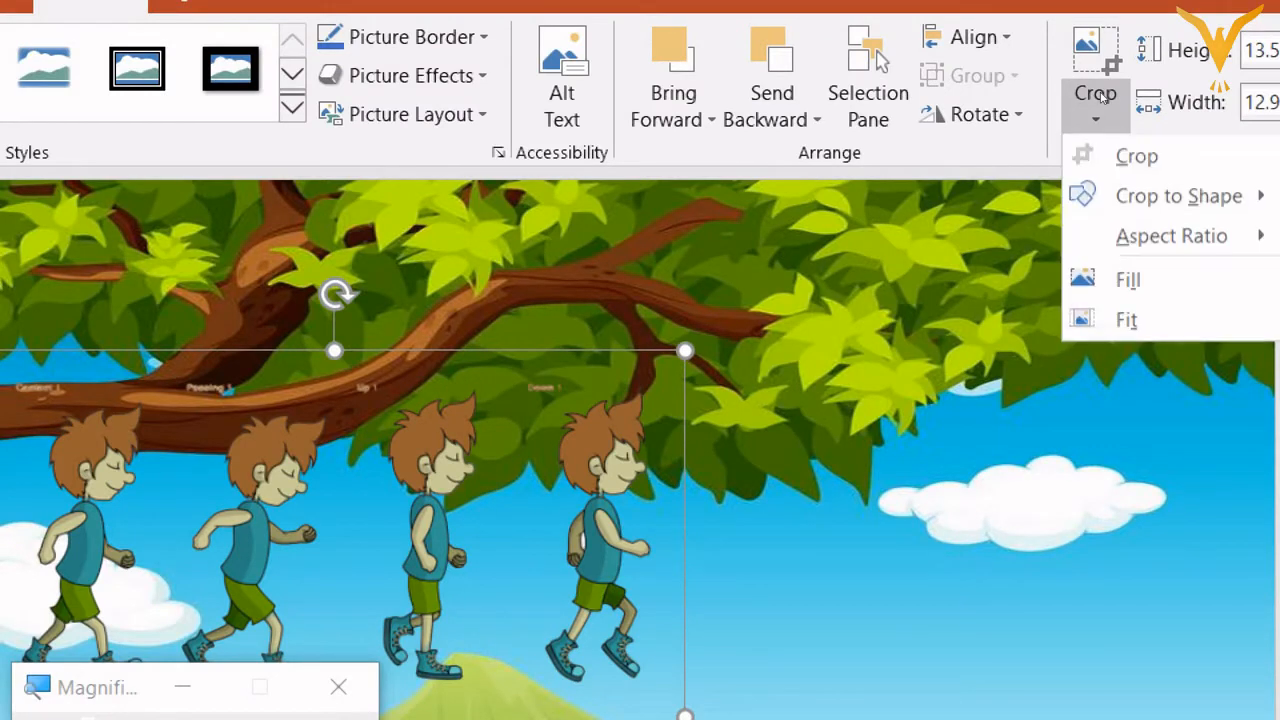
{"action": "key", "text": "Return"}
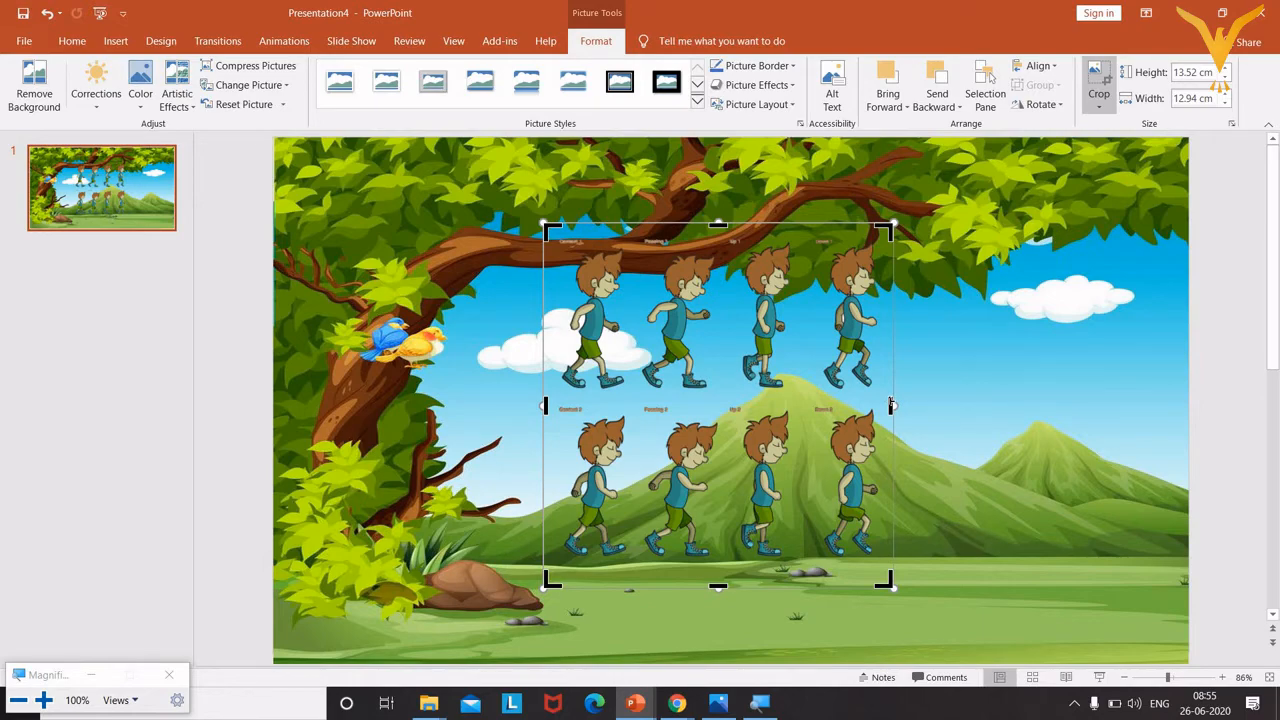
{"action": "key", "text": "super+plus"}
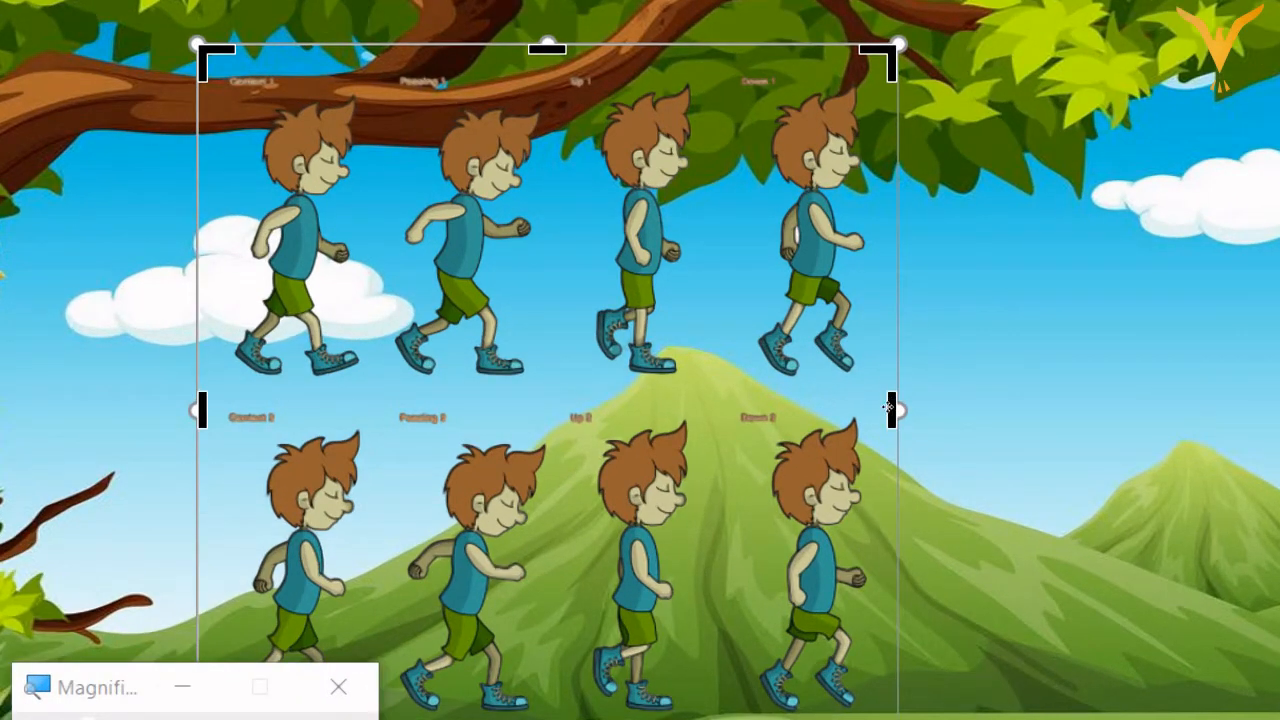
{"action": "key", "text": "Escape"}
Pull the right, top and bottom crop edges in around the top-left walking boy.
{"action": "left_click", "coordinate": [889, 406]}
{"action": "left_click_drag", "start_coordinate": [889, 408], "coordinate": [645, 420]}
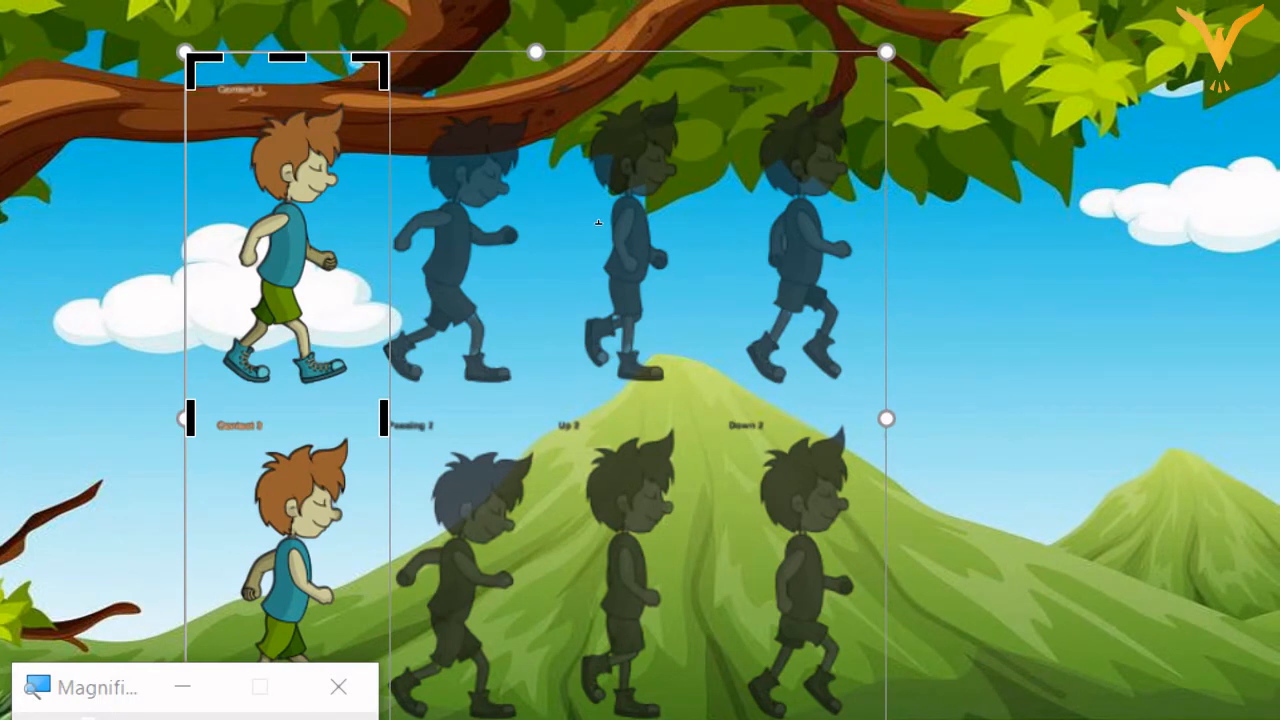
{"action": "left_click_drag", "start_coordinate": [599, 229], "coordinate": [604, 243]}
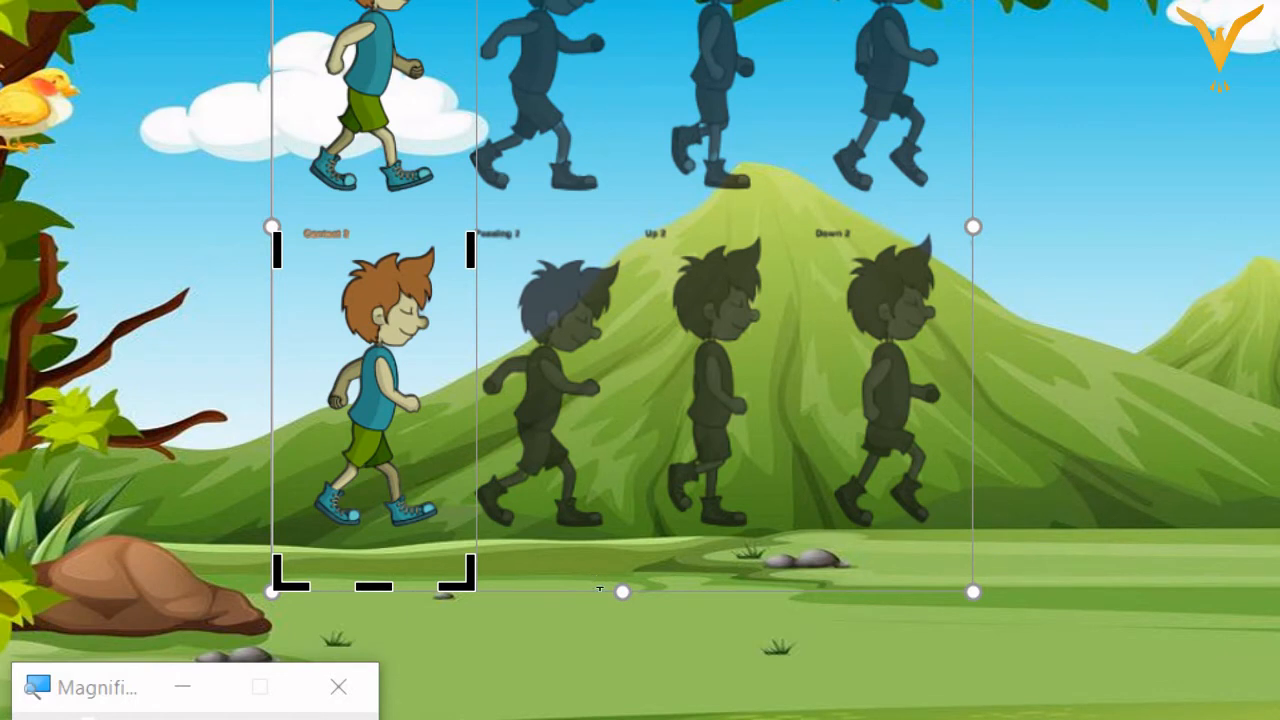
{"action": "left_click_drag", "start_coordinate": [596, 548], "coordinate": [598, 401]}
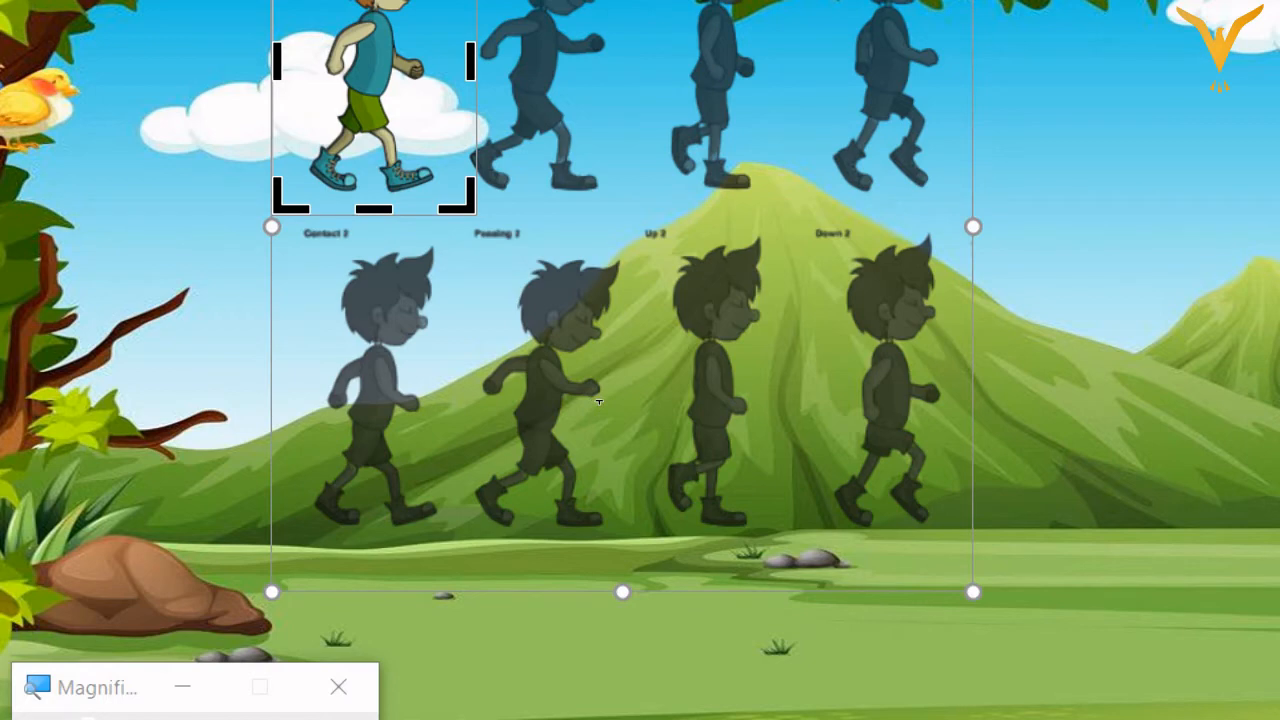
{"action": "key", "text": "super+minus"}
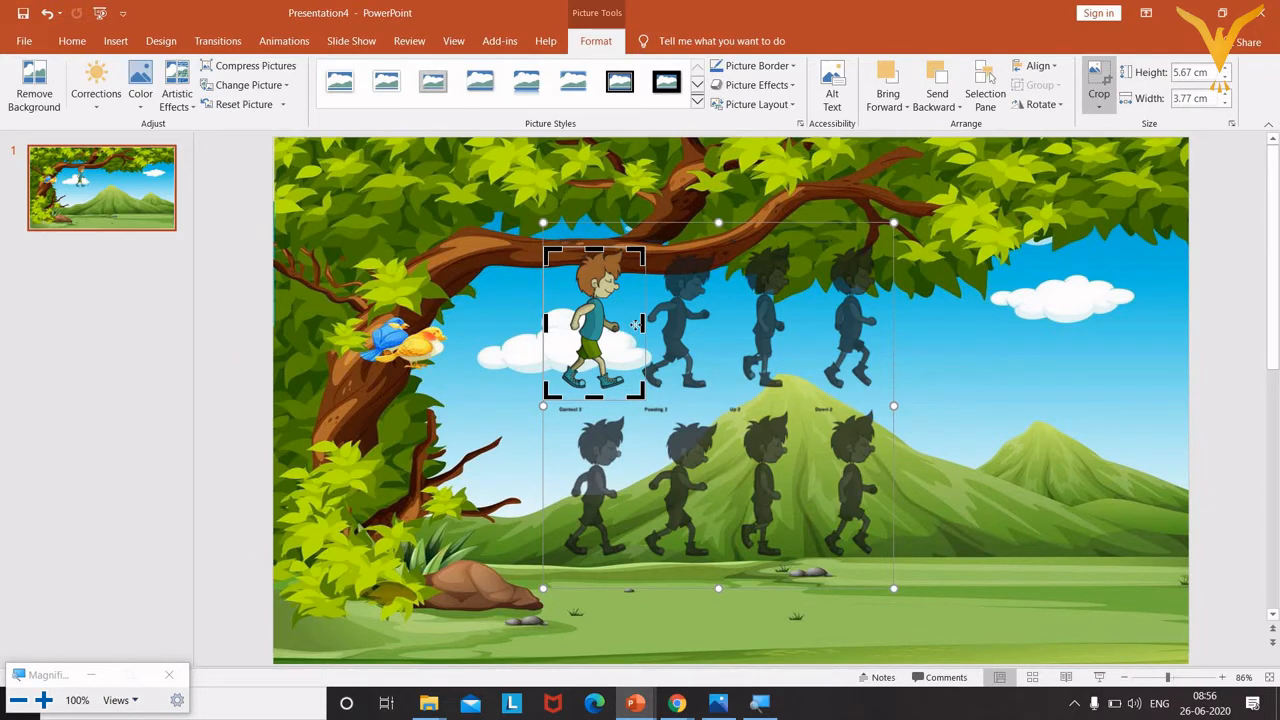
{"action": "key", "text": "Escape"}
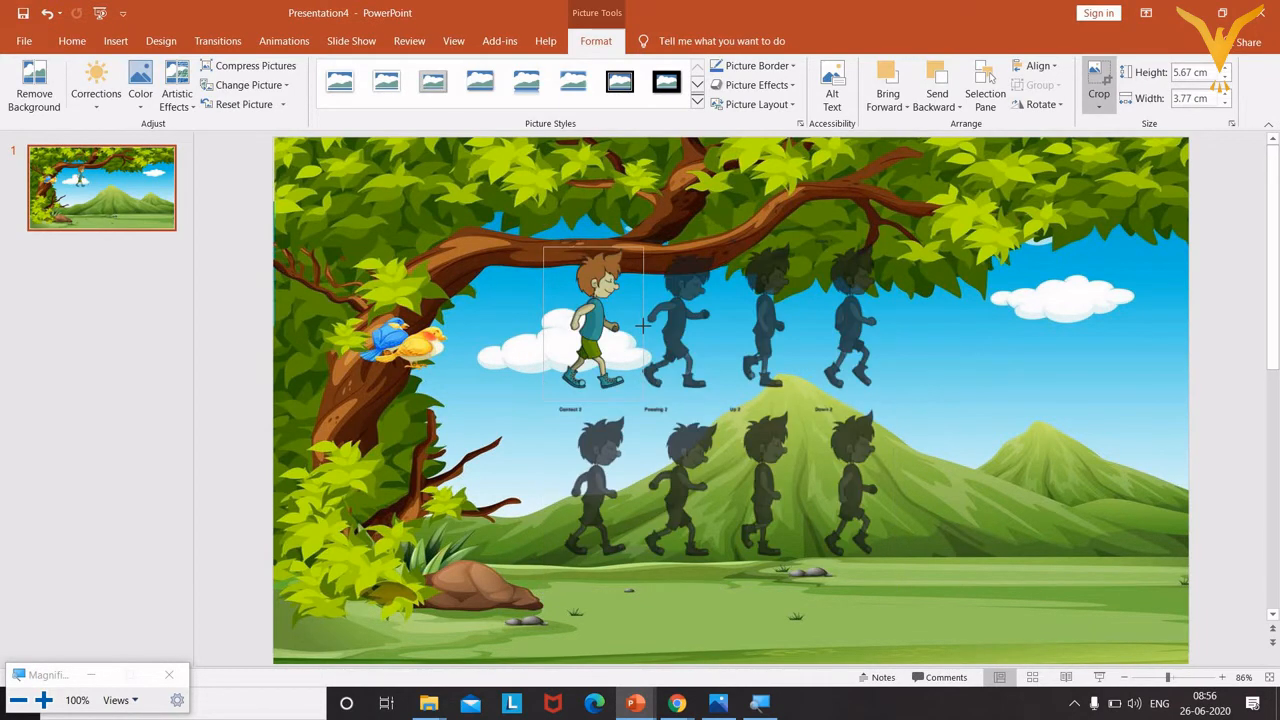
Tighten the right and top edges and apply the crop, leaving one boy about 5.67 × 3.52 cm.
{"action": "left_click_drag", "start_coordinate": [637, 325], "coordinate": [637, 325]}
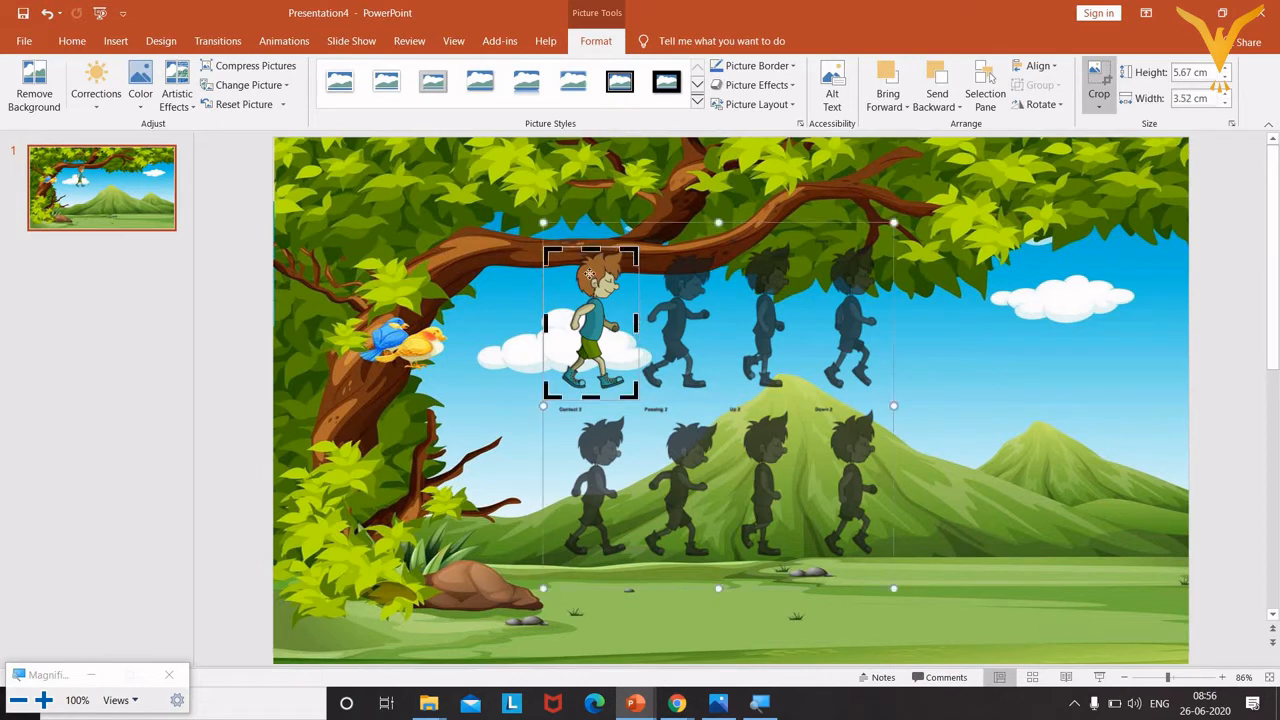
{"action": "key", "text": "Escape"}
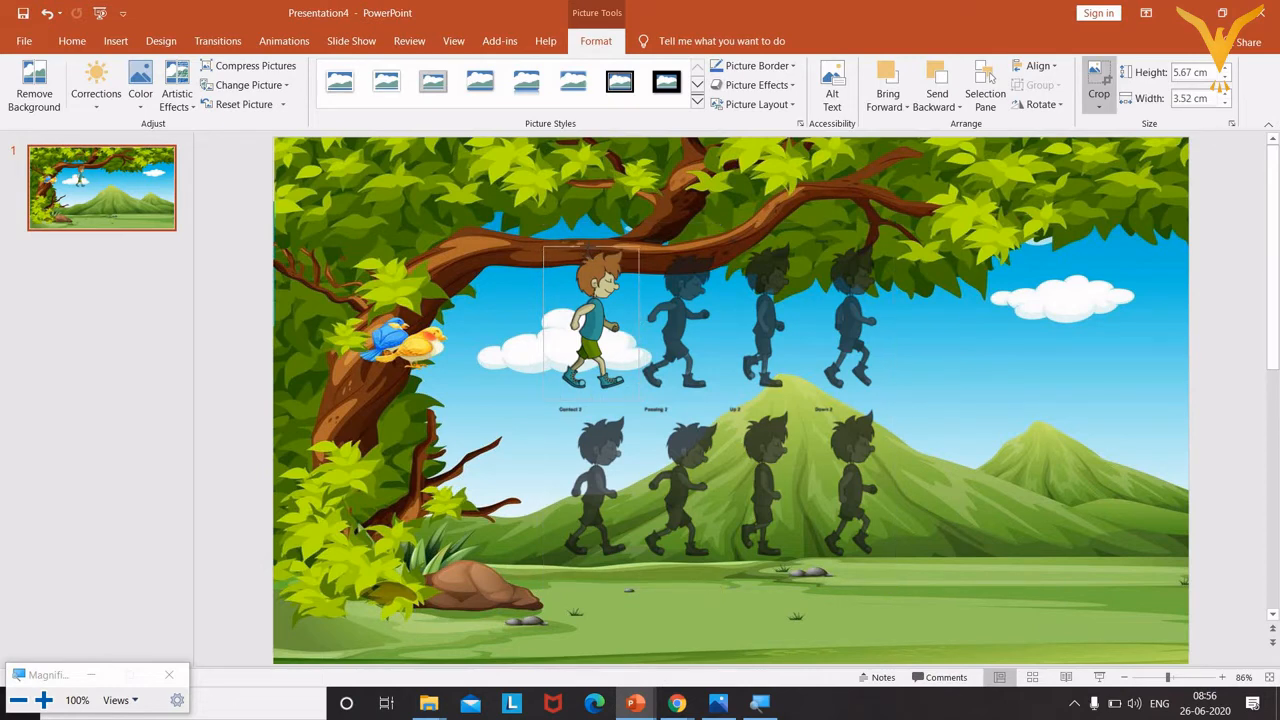
{"action": "left_click_drag", "start_coordinate": [590, 245], "coordinate": [590, 247]}
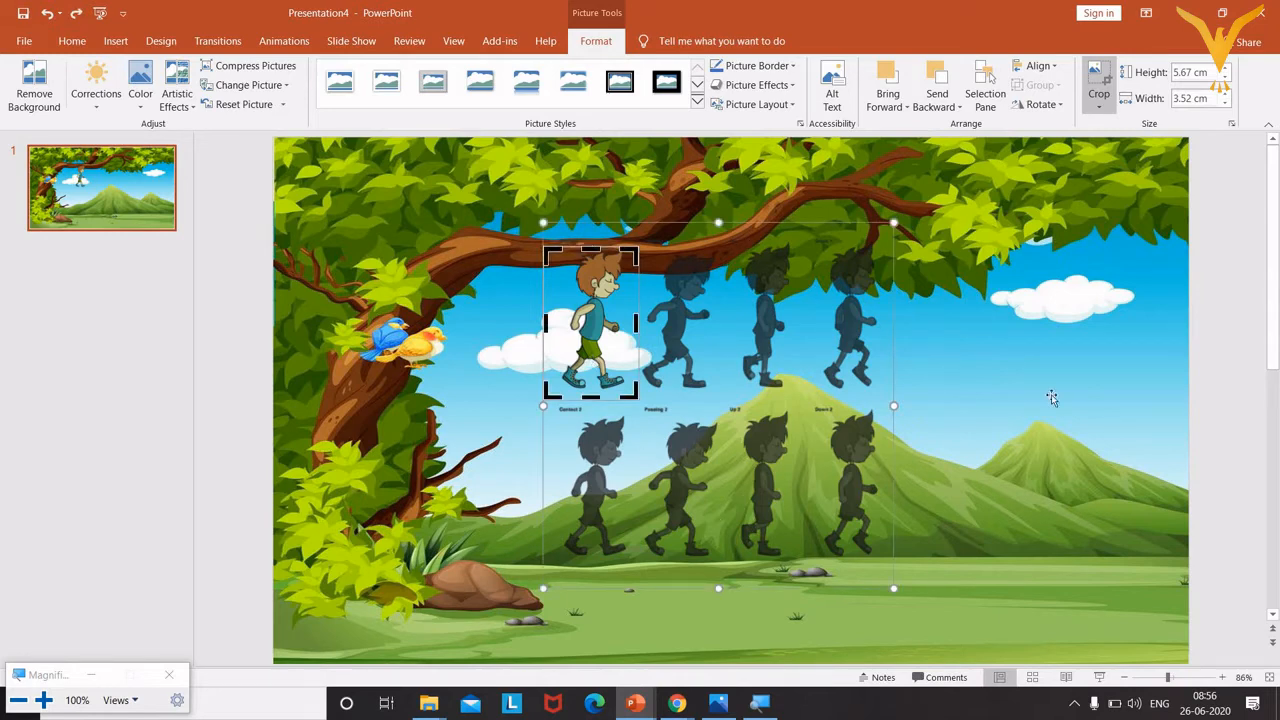
{"action": "left_click", "coordinate": [1103, 386]}
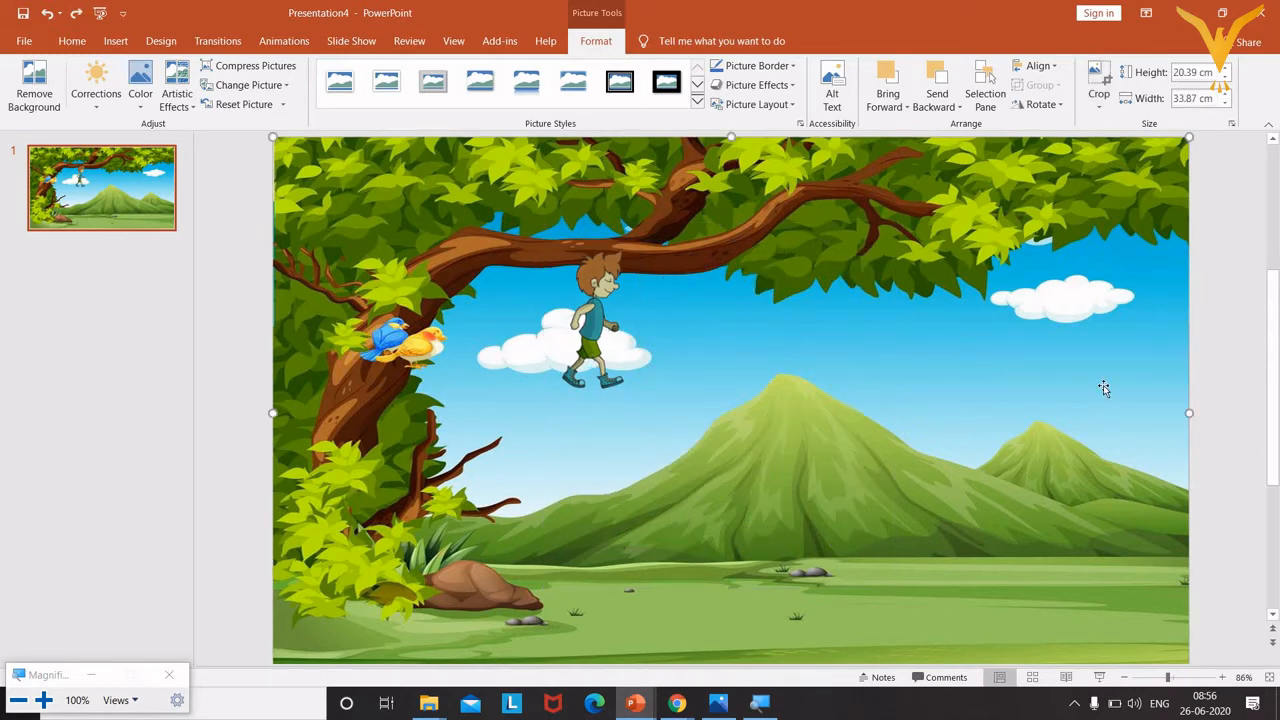